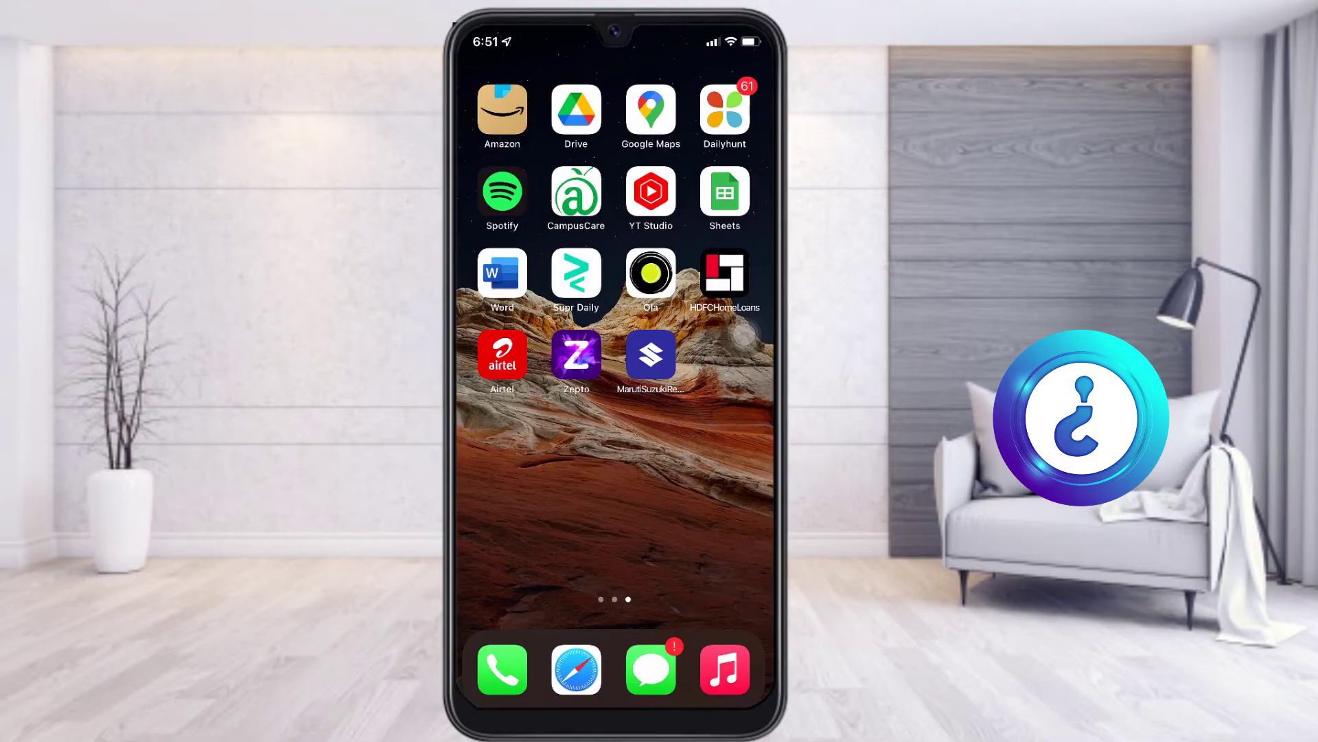
Open Word and create a blank document.
click(502, 272)
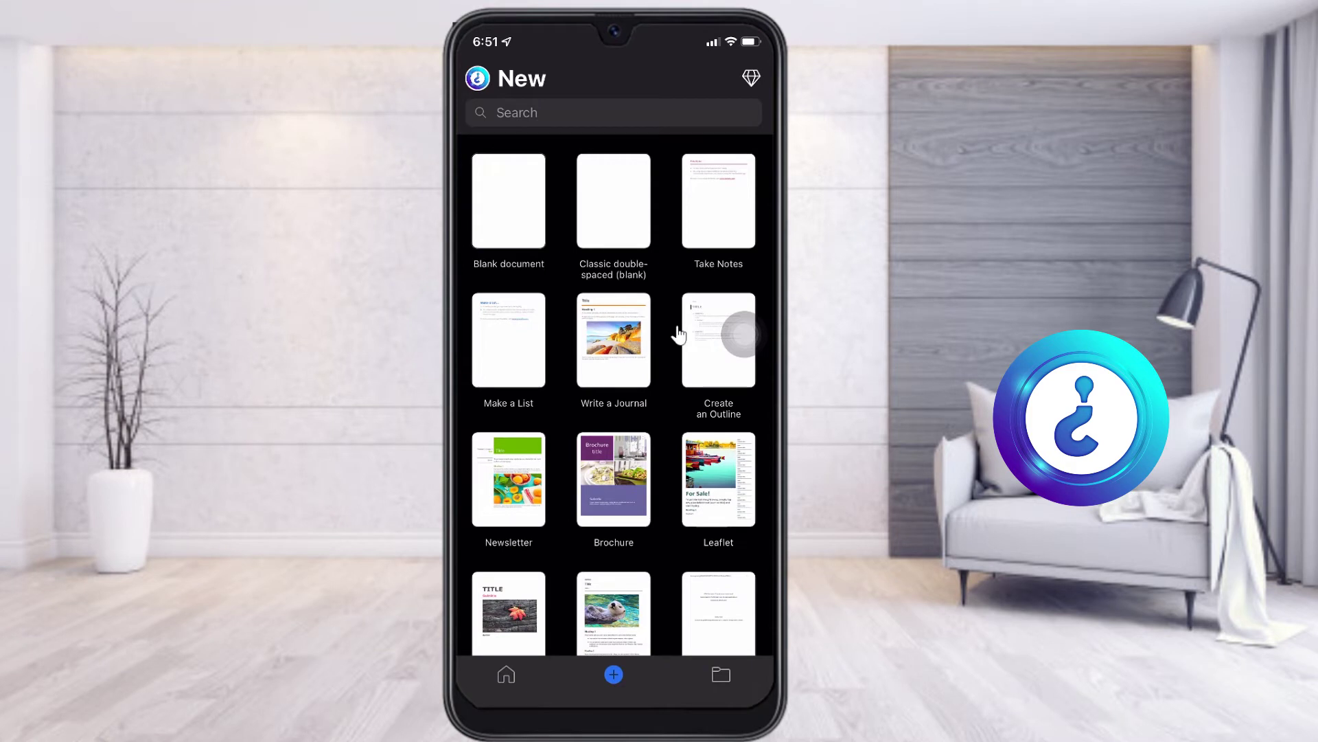
click(509, 241)
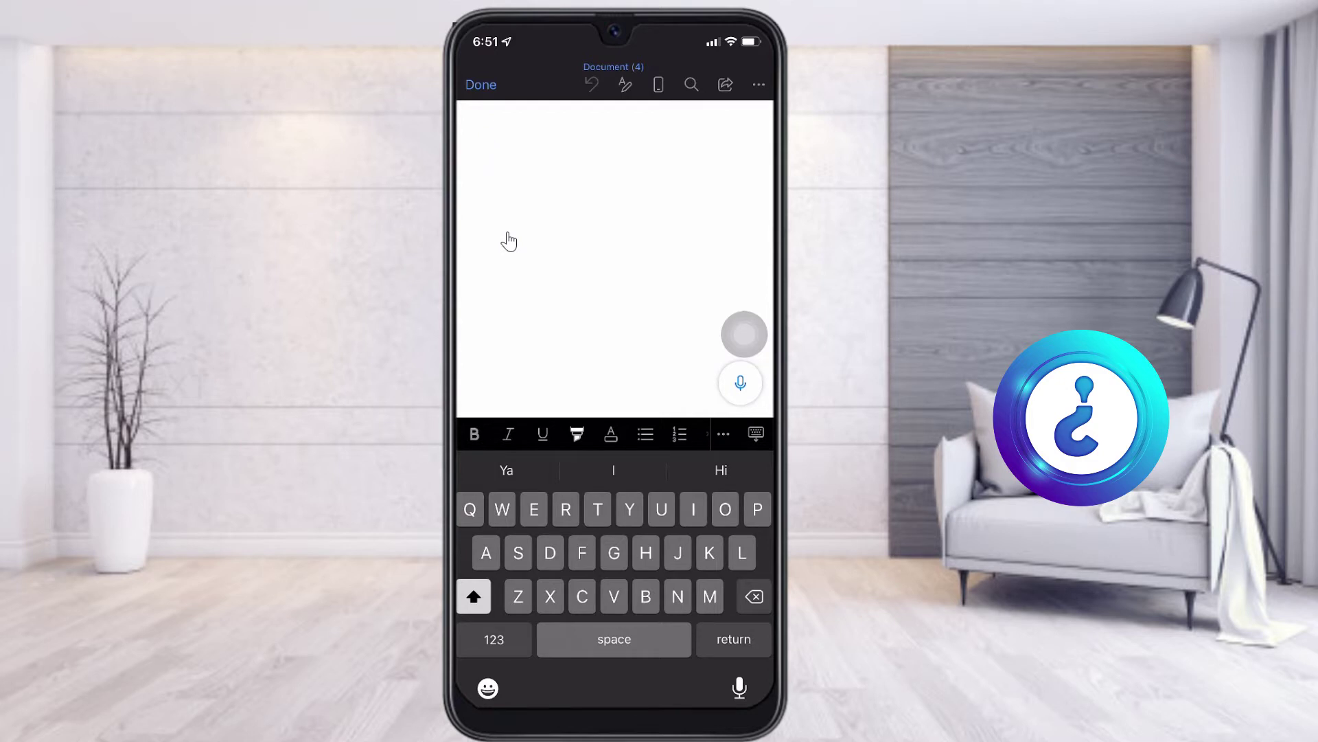
Try to apply a multi-column layout to the blank document, and dismiss the premium offer.
click(625, 93)
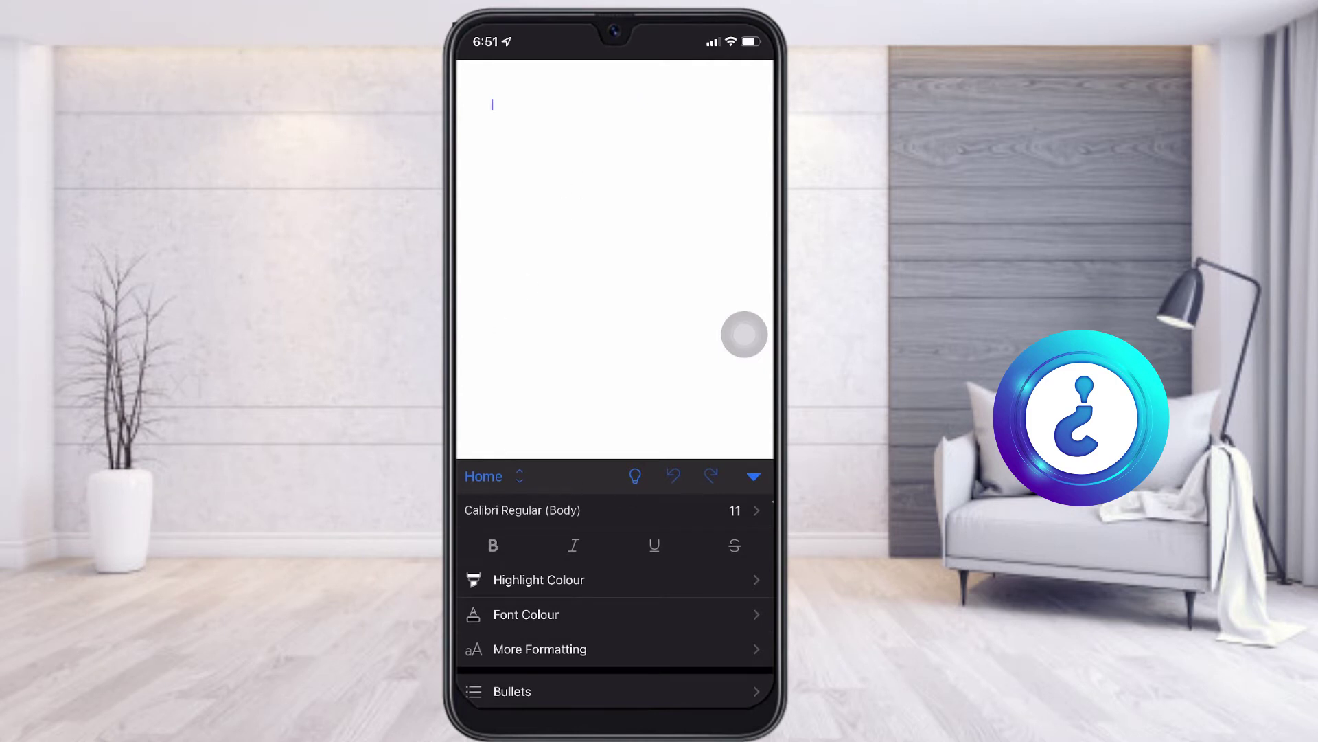
click(514, 481)
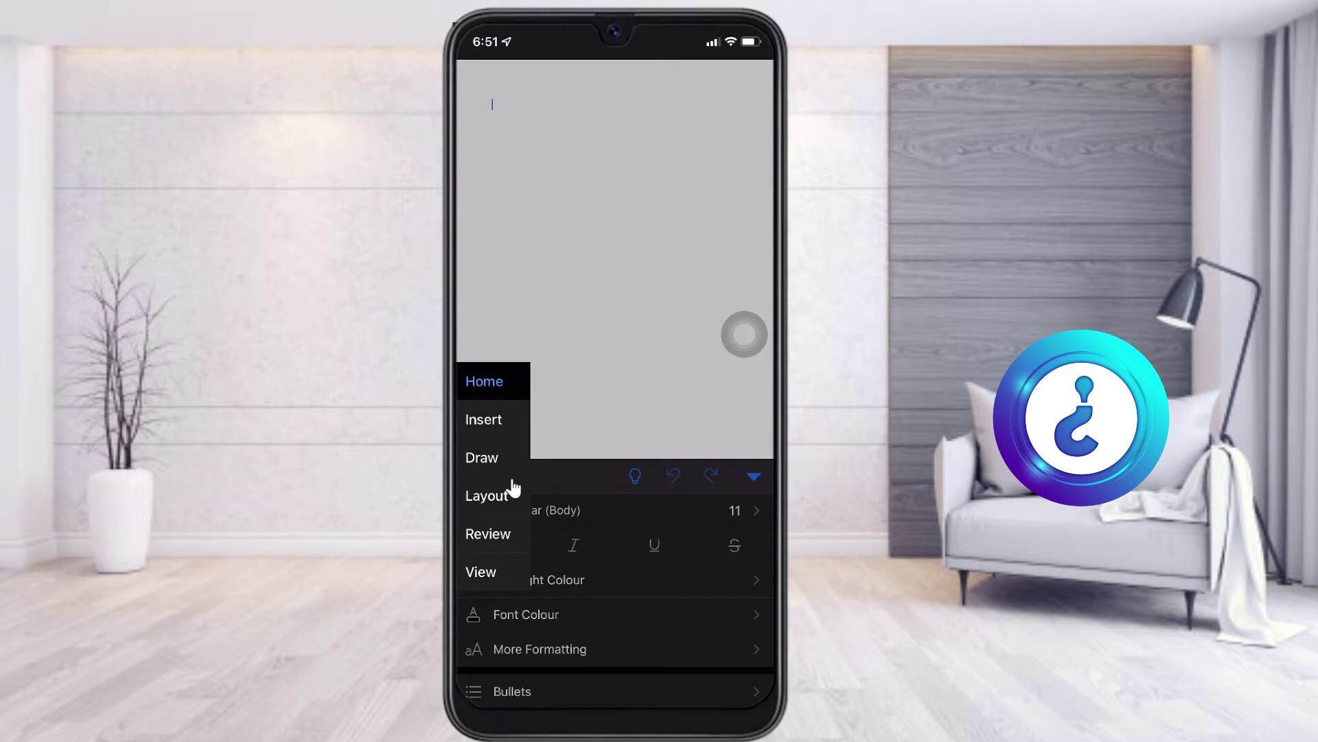
click(511, 492)
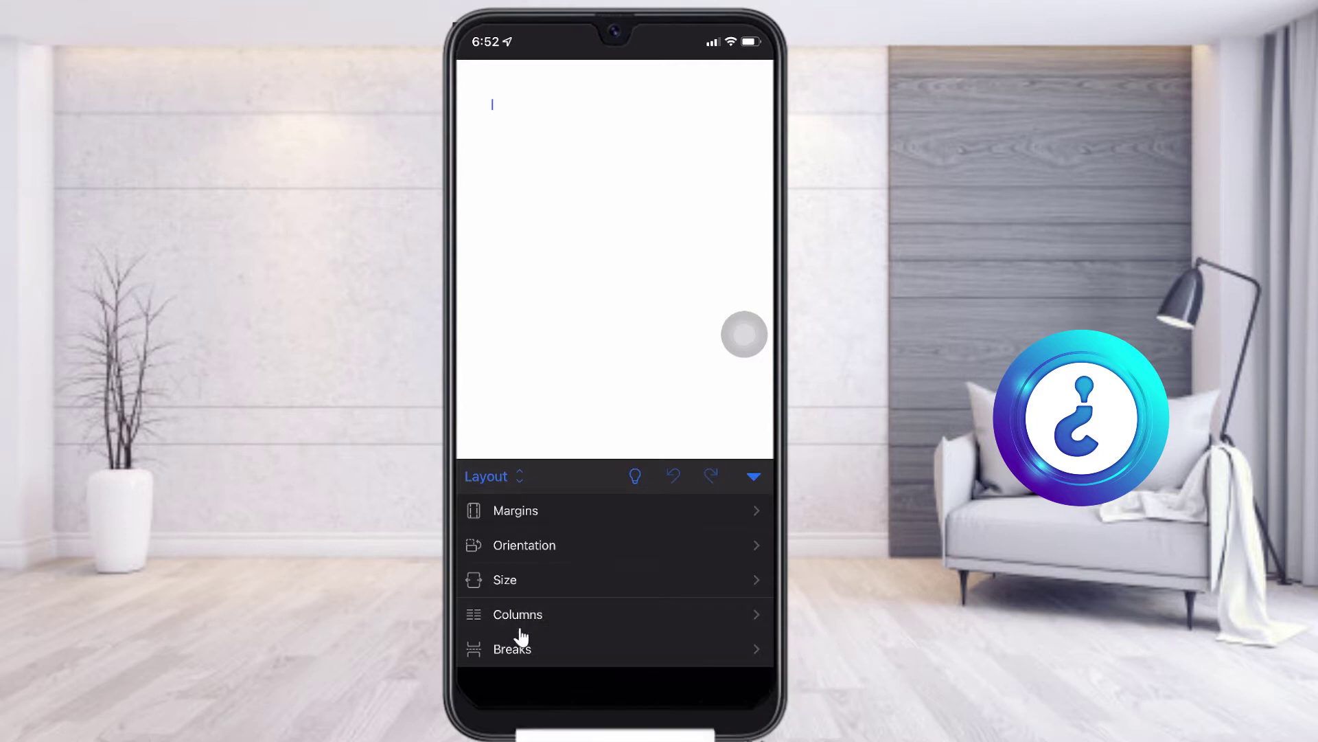
click(519, 621)
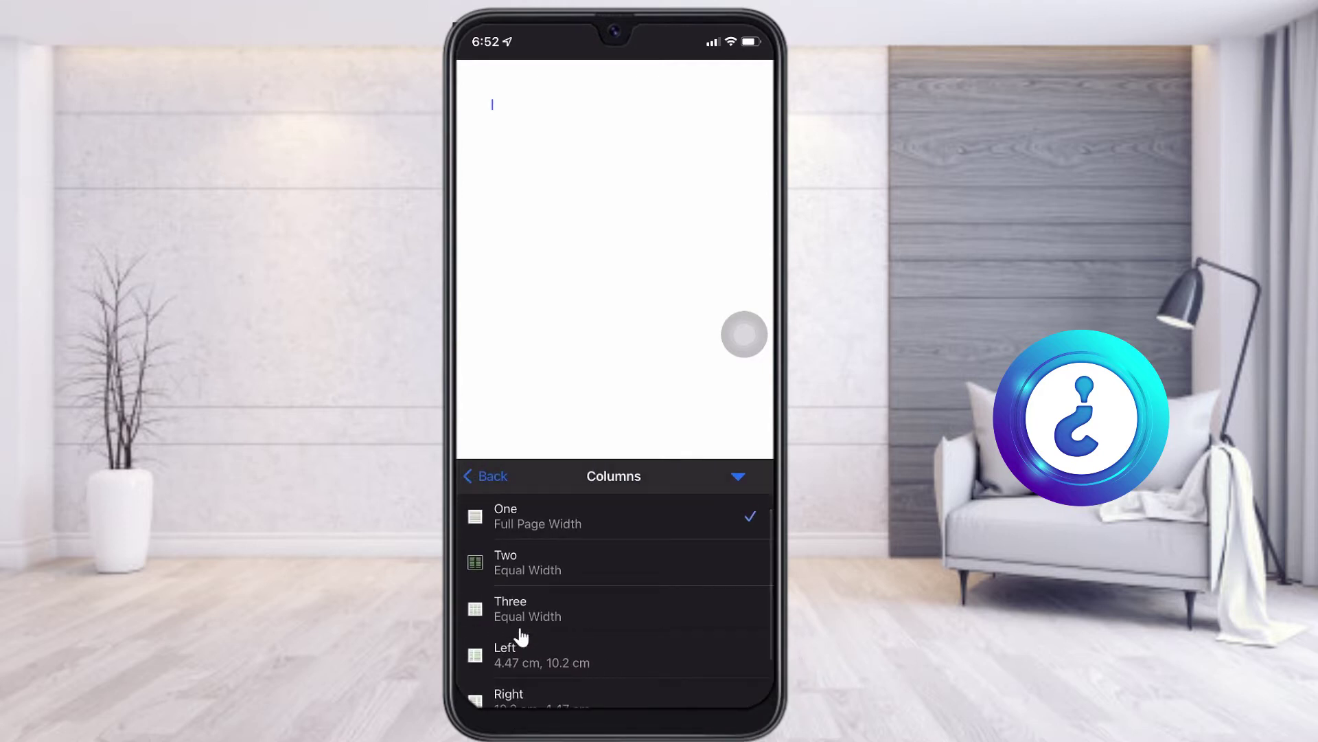
click(522, 638)
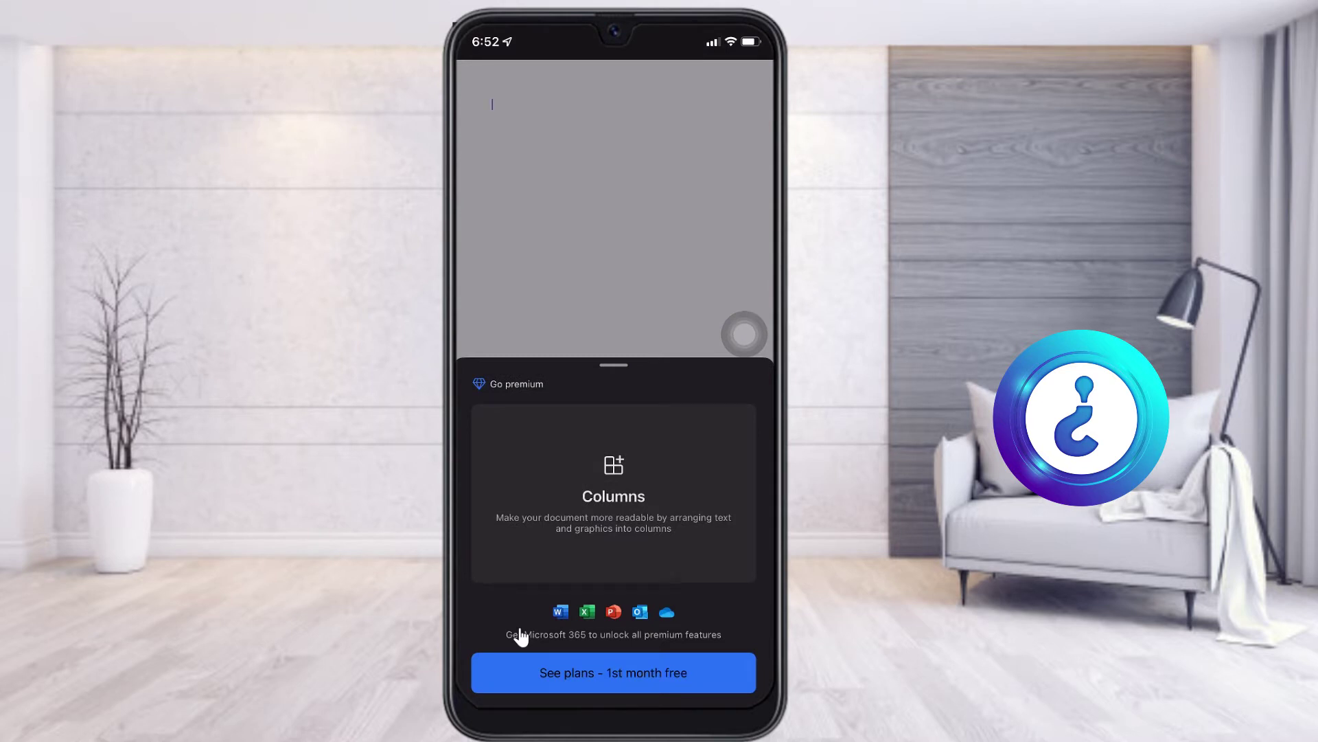
click(523, 408)
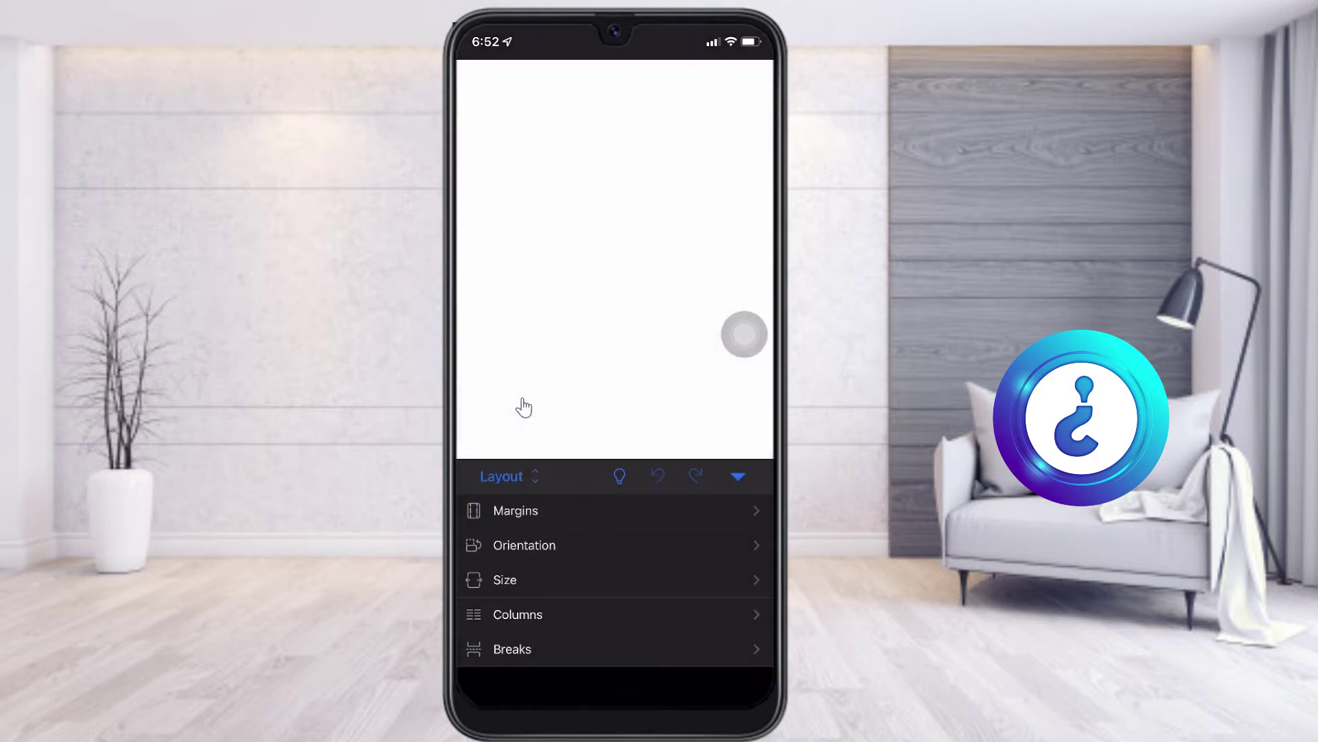
Insert a text box into the blank document.
click(502, 484)
click(479, 418)
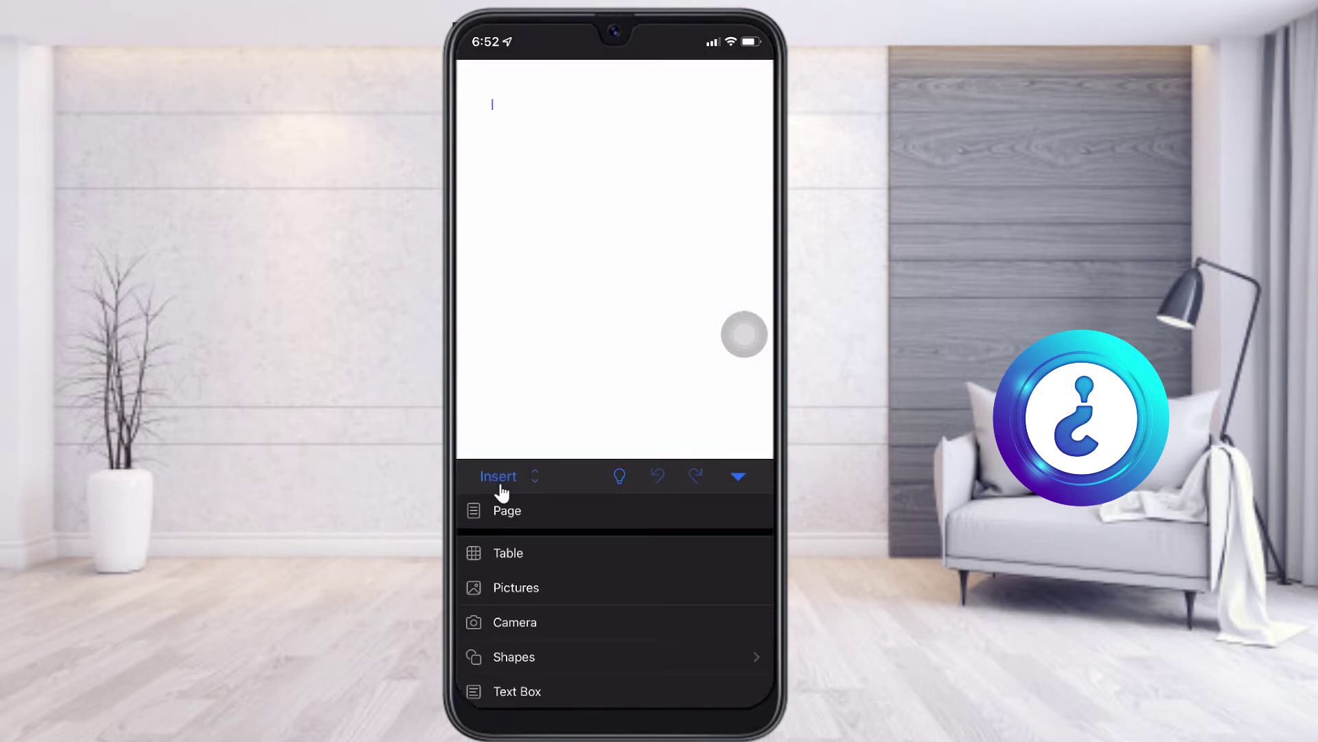
scroll(501, 493, down, 1)
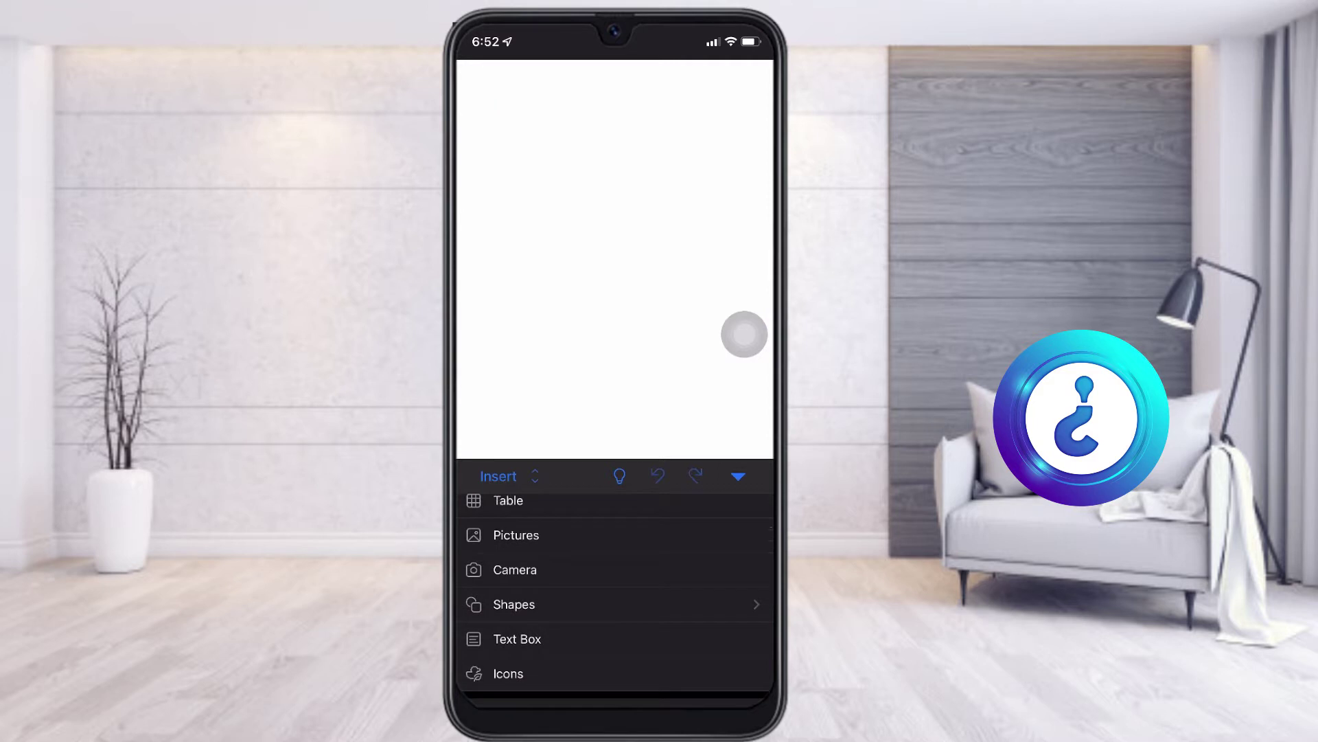
click(514, 649)
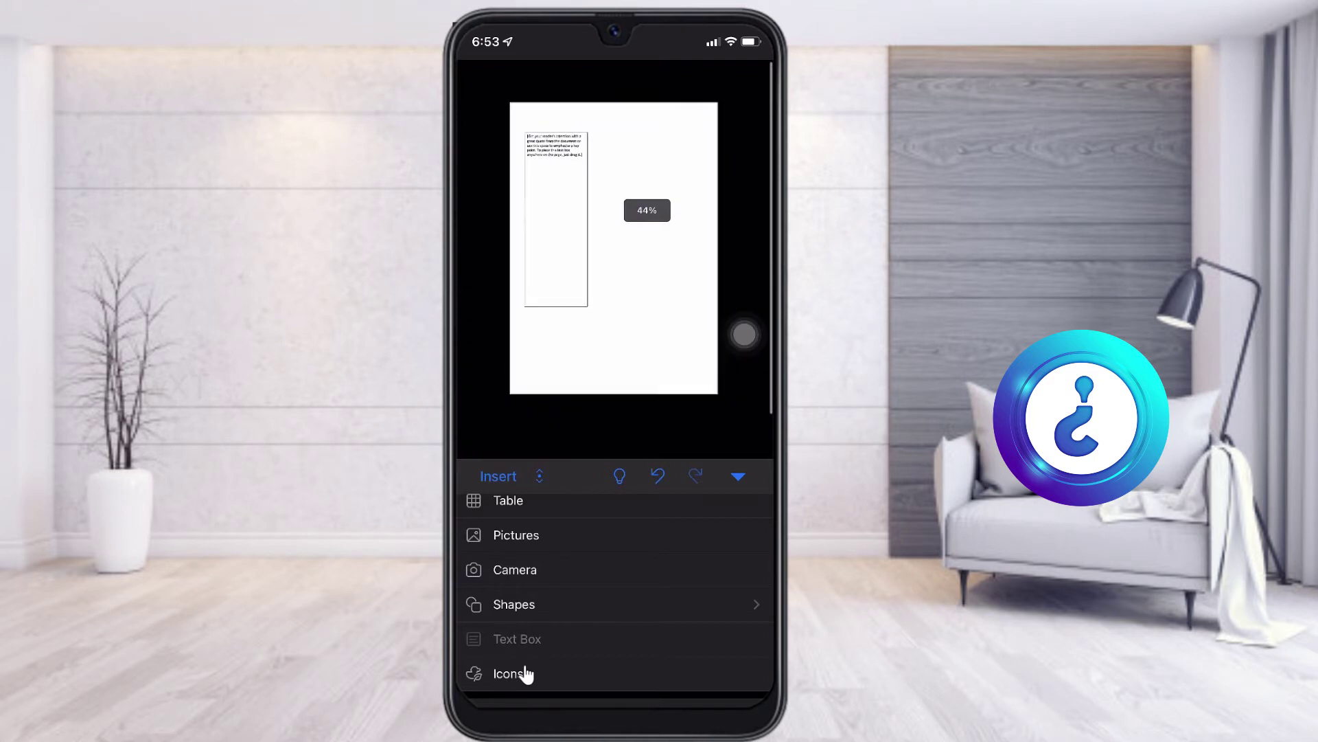
click(620, 327)
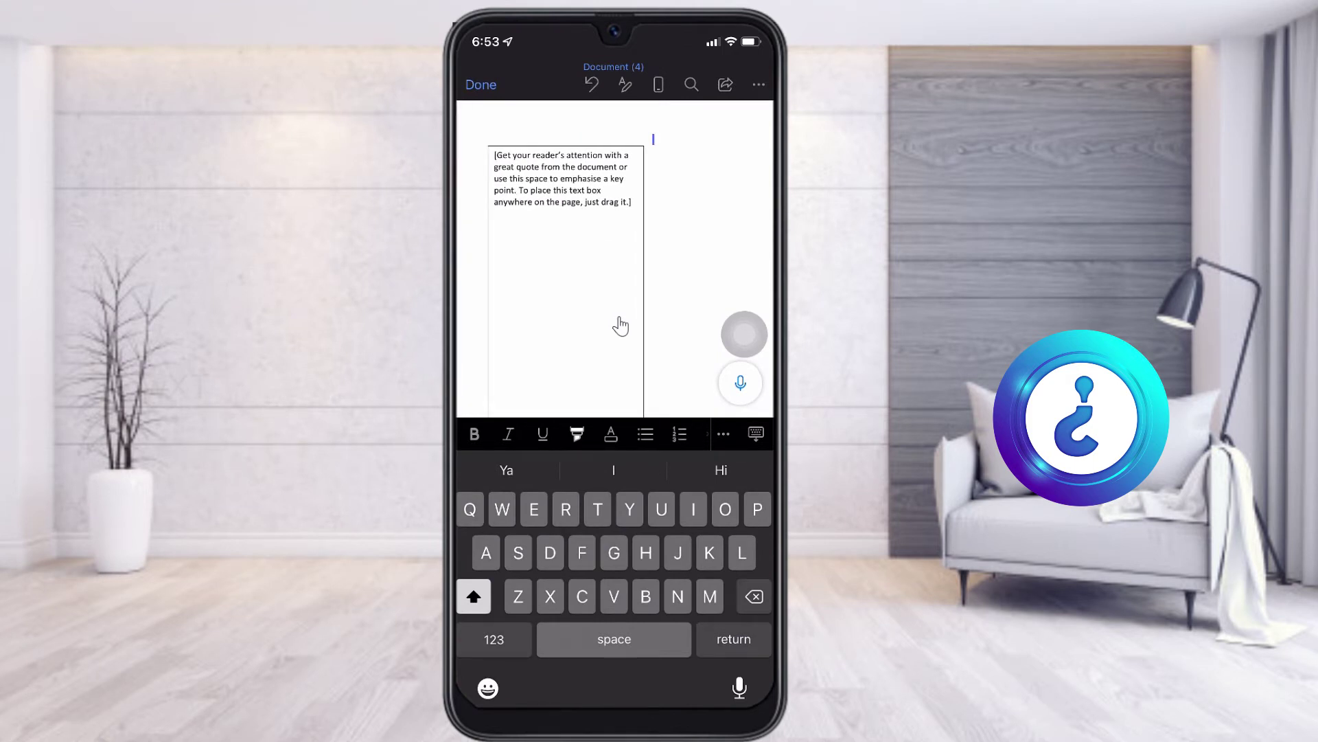
Replace the placeholder with "*Per cent Daily Values are based on a 2,000 calorie diet. Your daily values may be higher or lower depending on your calorie needs.".
click(621, 326)
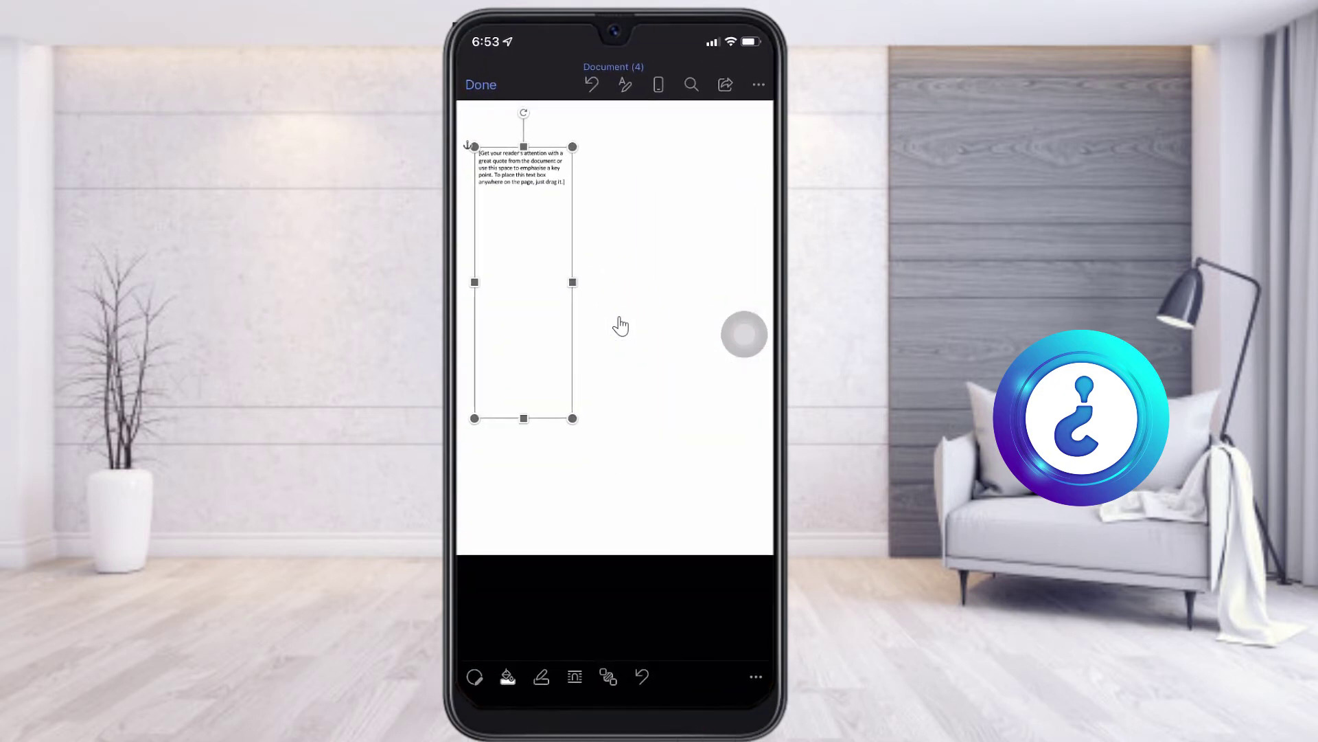
text(*Per cent Daily Values are based on a 2,000 calorie diet. Your daily values may be higher or lower depending on your calorie needs.)
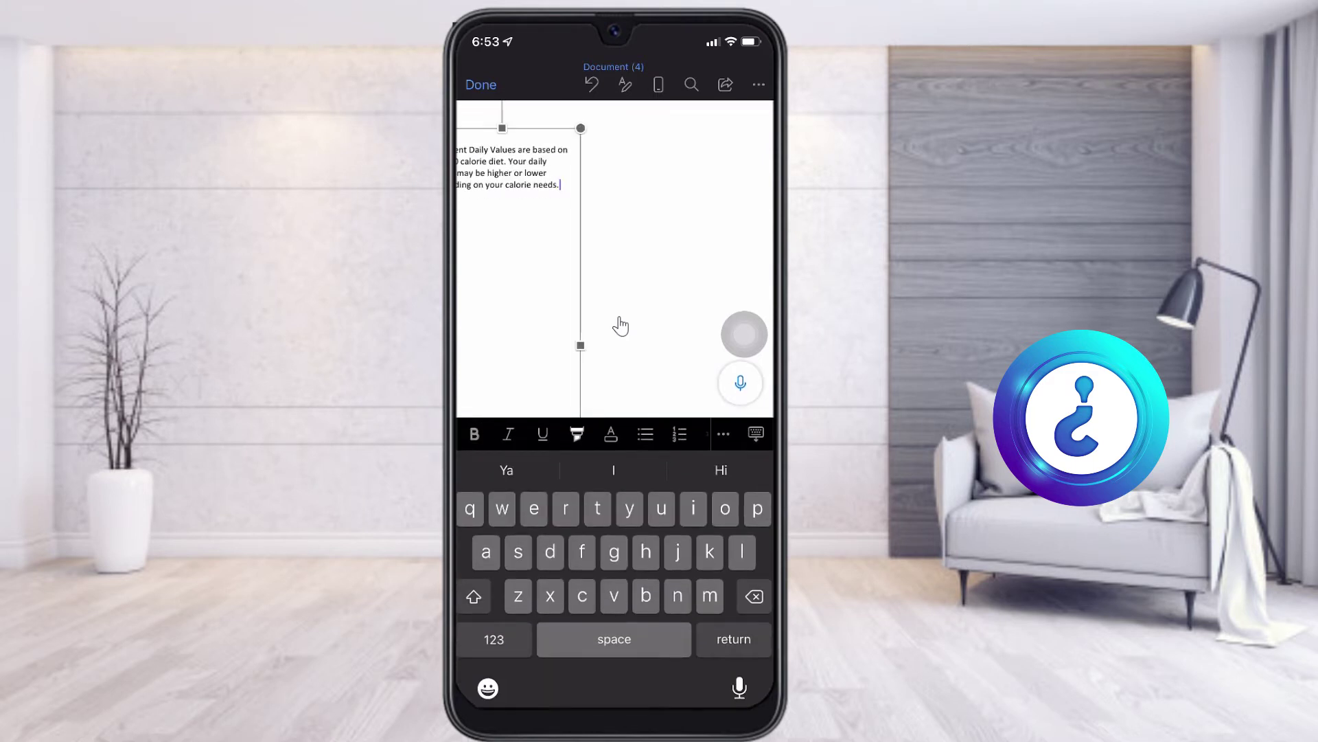
Paste a second copy of the paragraph into the text box and undo the duplicate.
key(ctrl+v)
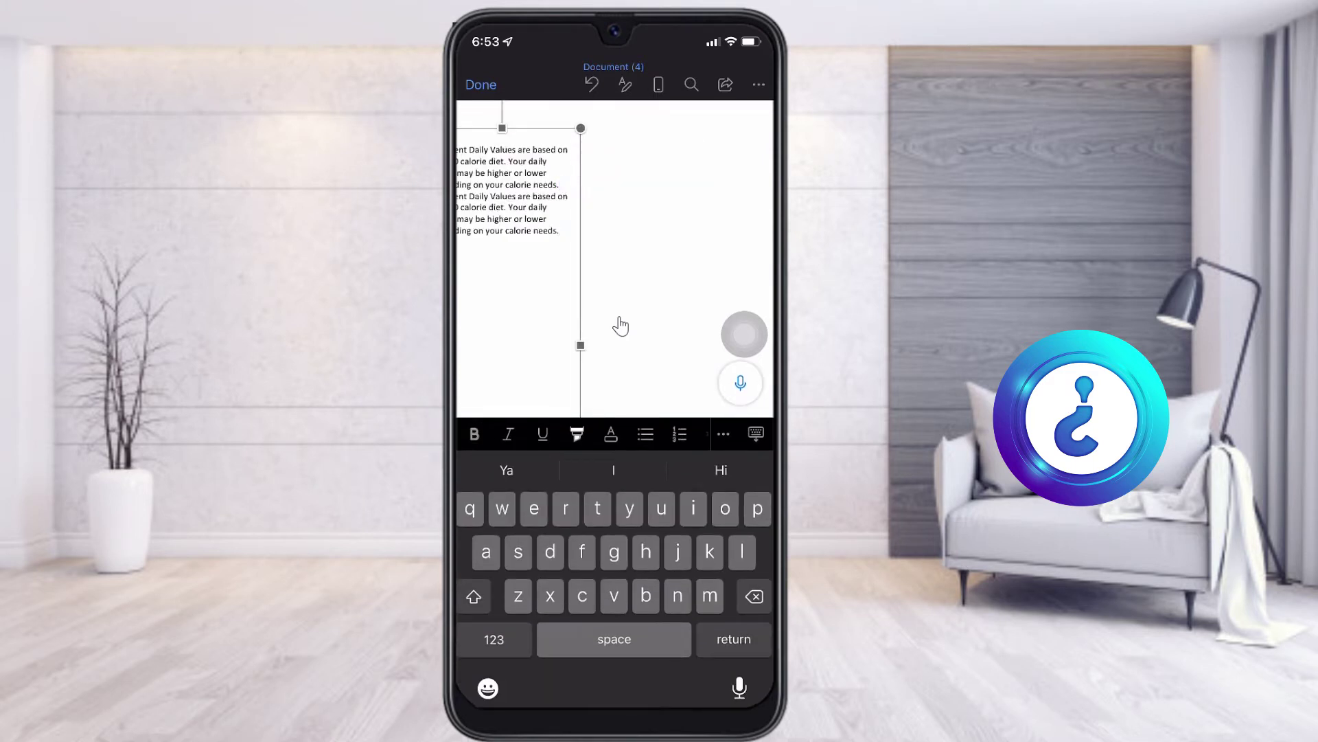
key(Escape)
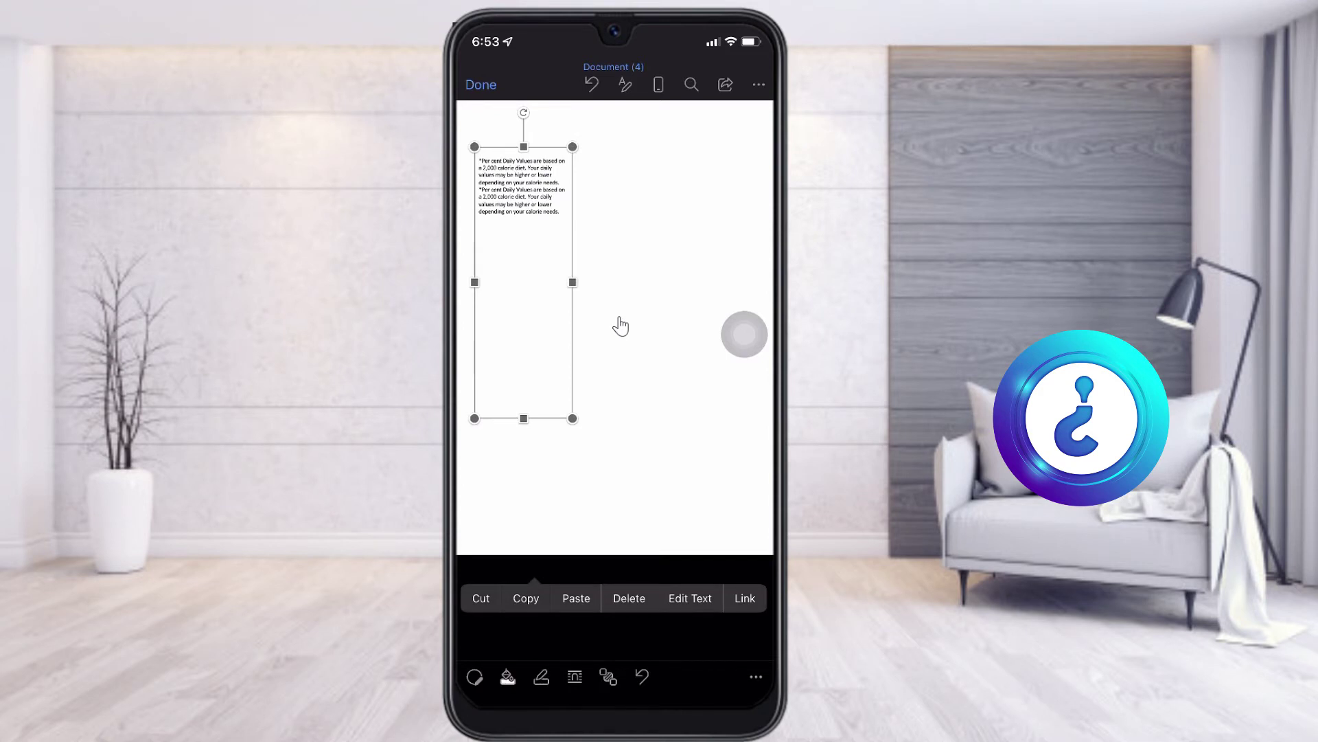
key(ctrl+z)
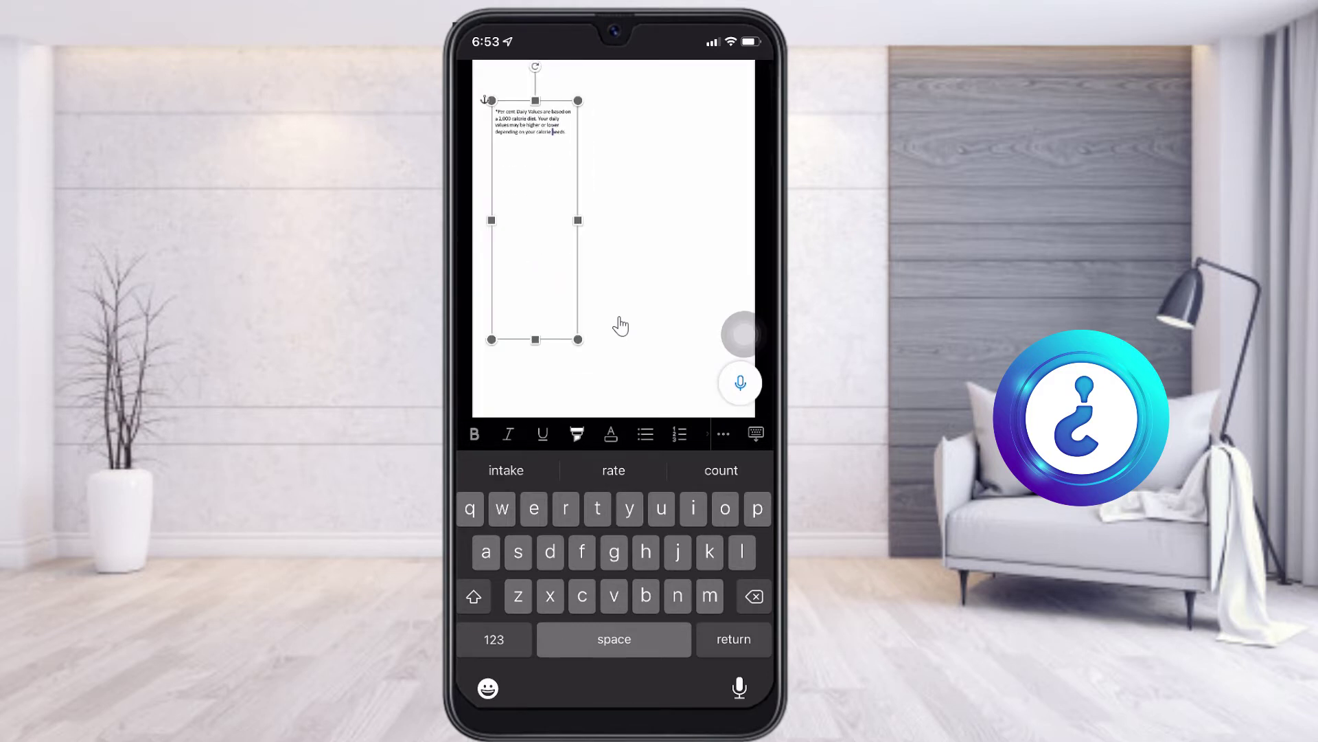
Select the text box and examine its text wrapping options.
click(620, 327)
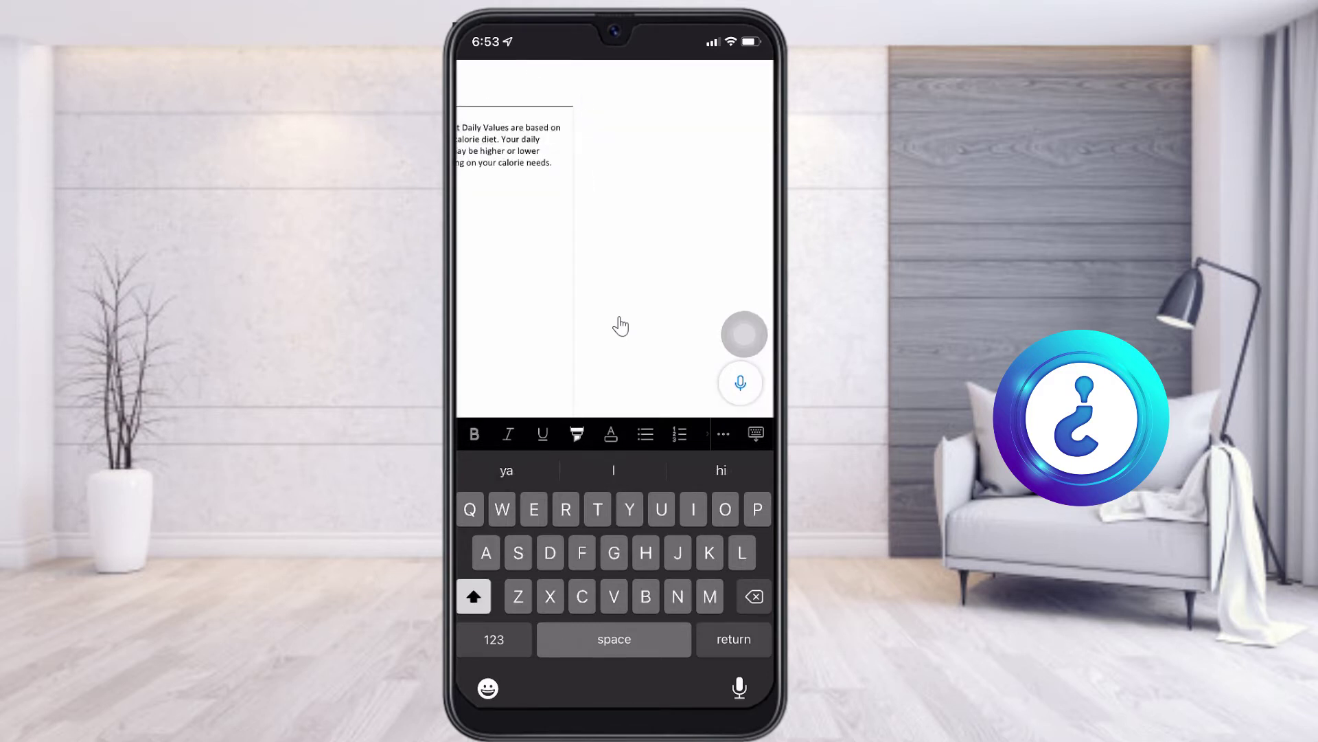
click(621, 326)
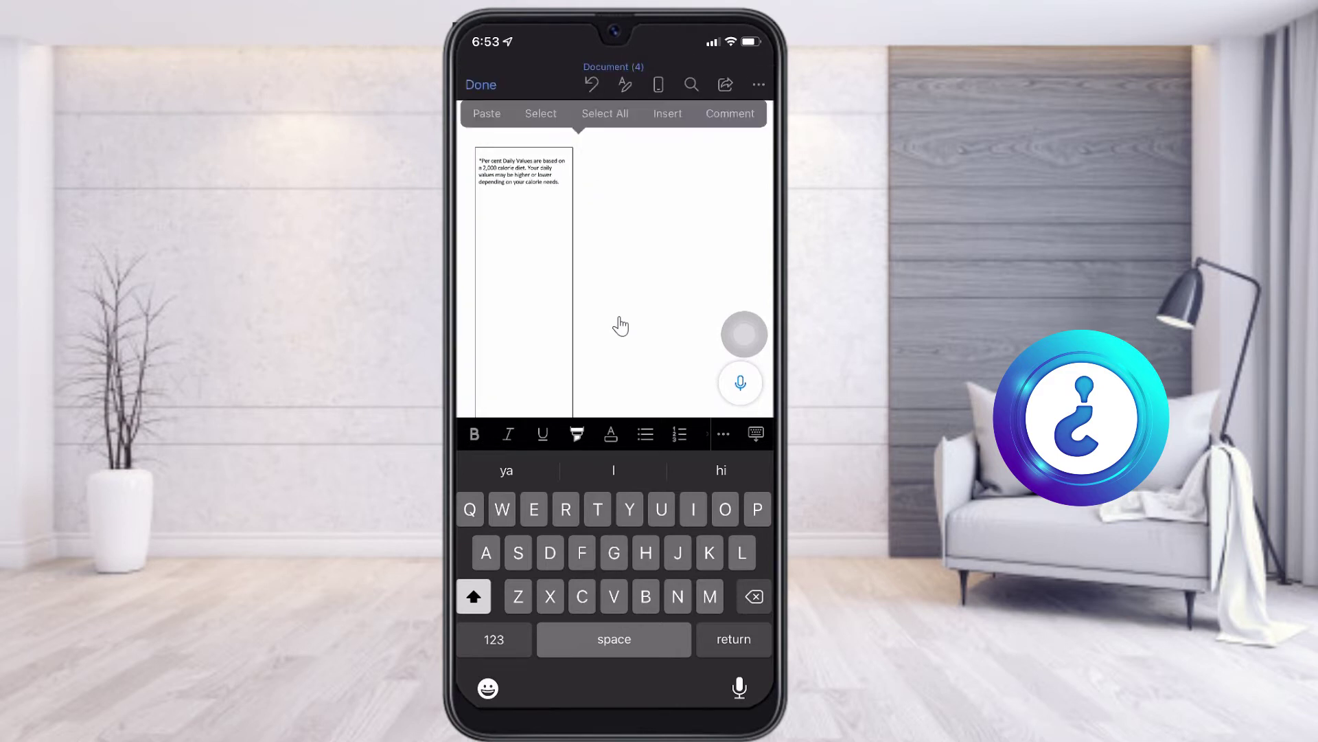
click(570, 254)
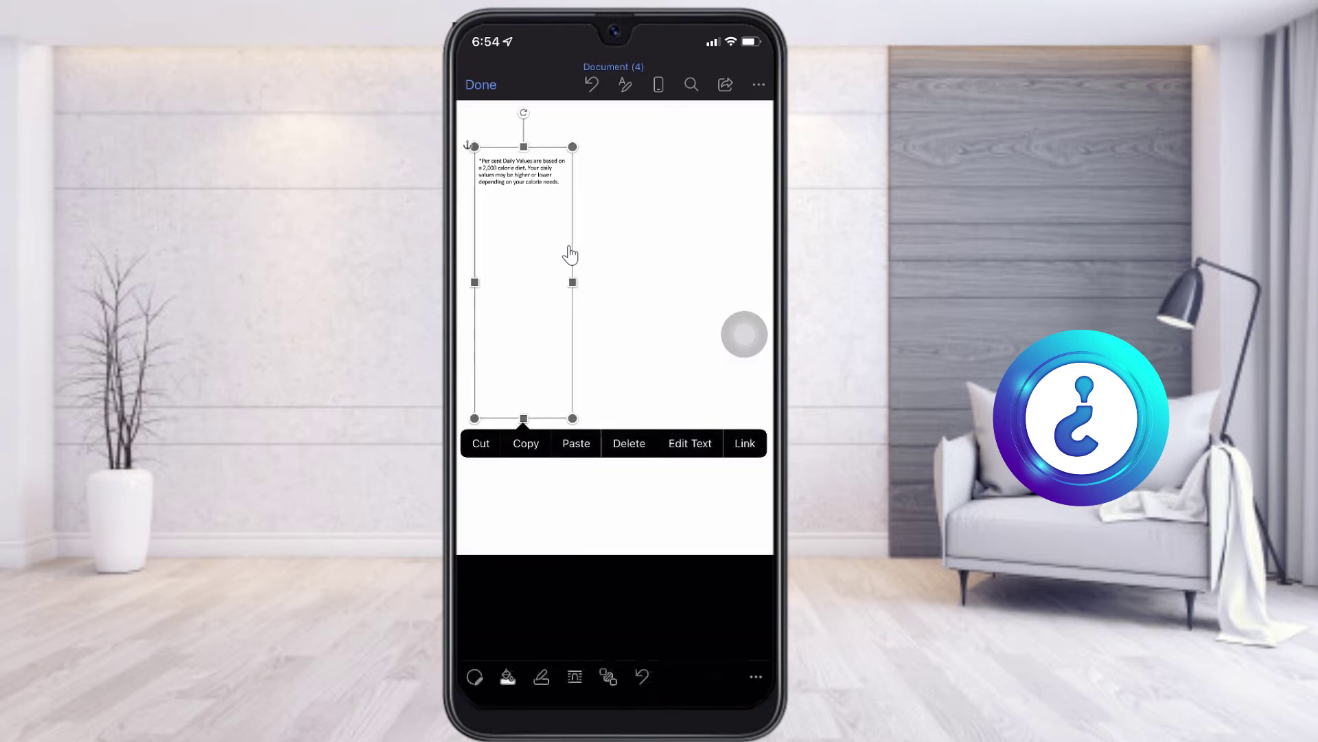
click(575, 679)
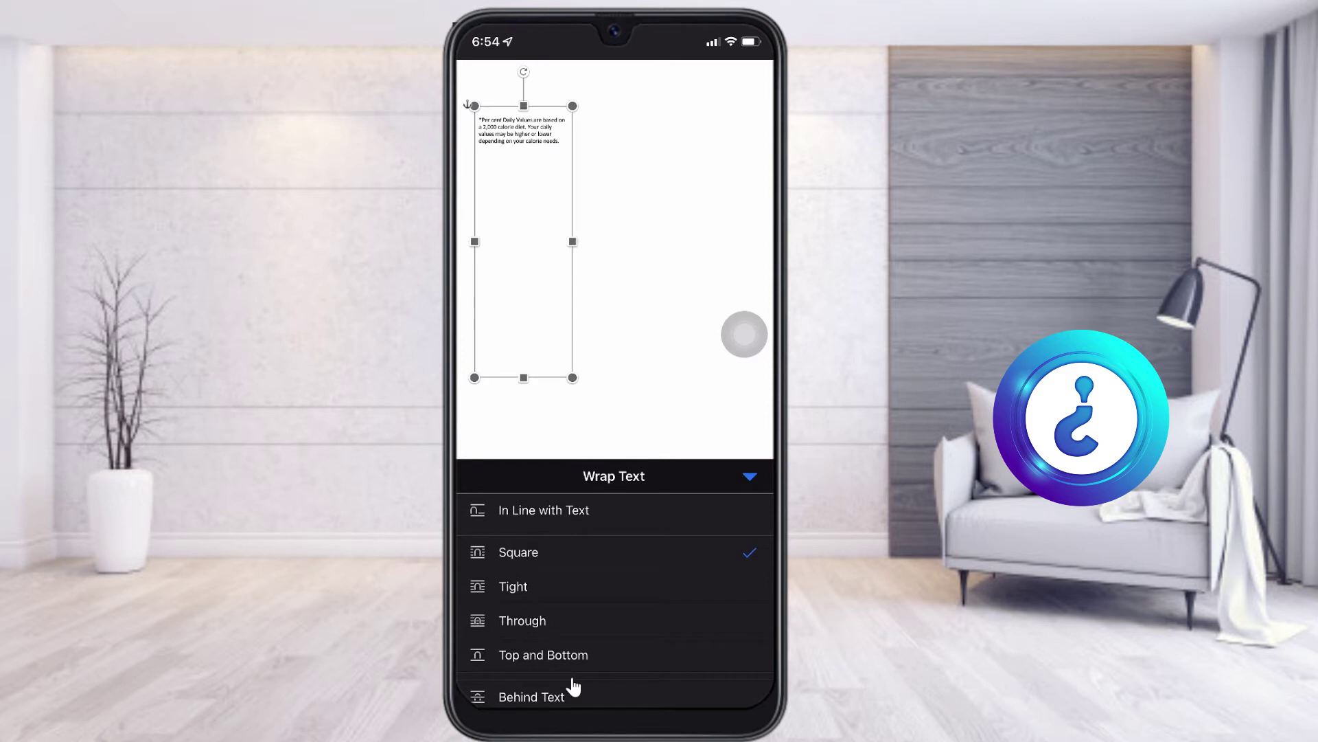
click(573, 685)
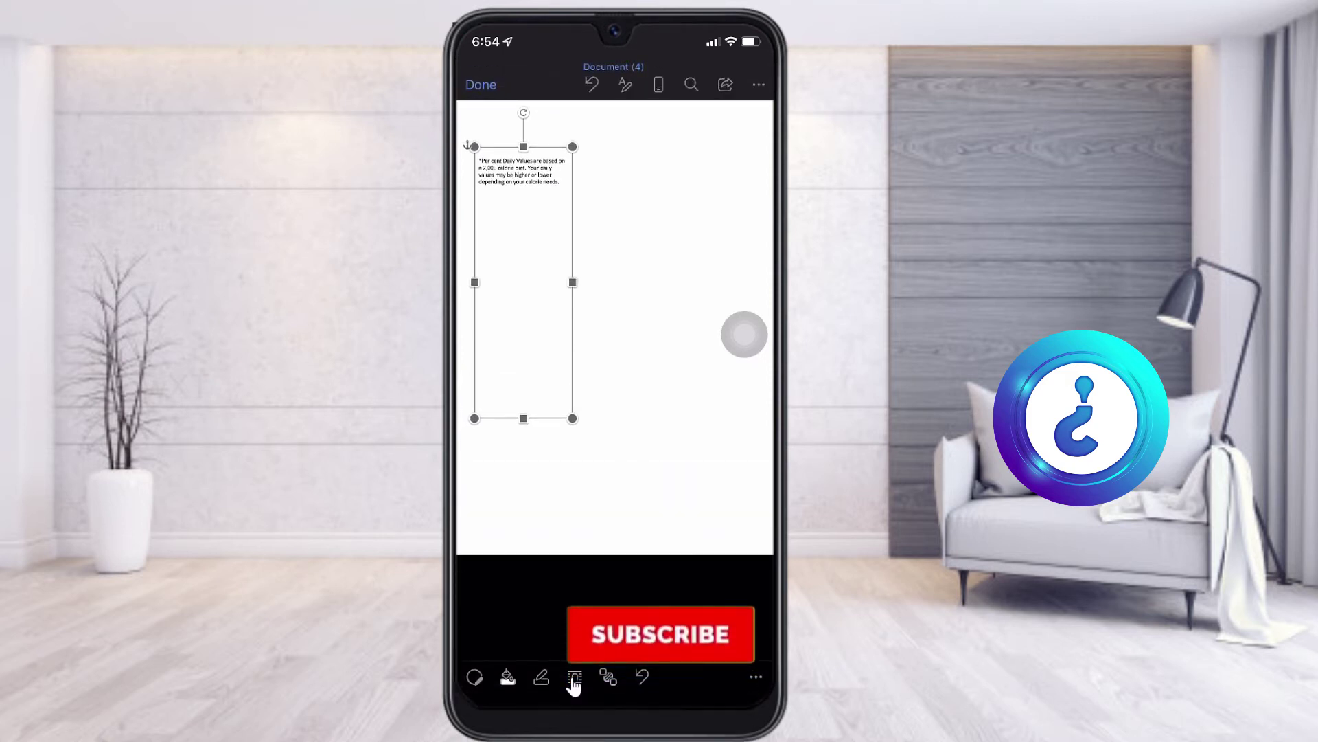
Move the text box to the right half of the page and adjust its width to form a column.
drag(523, 282, 689, 283)
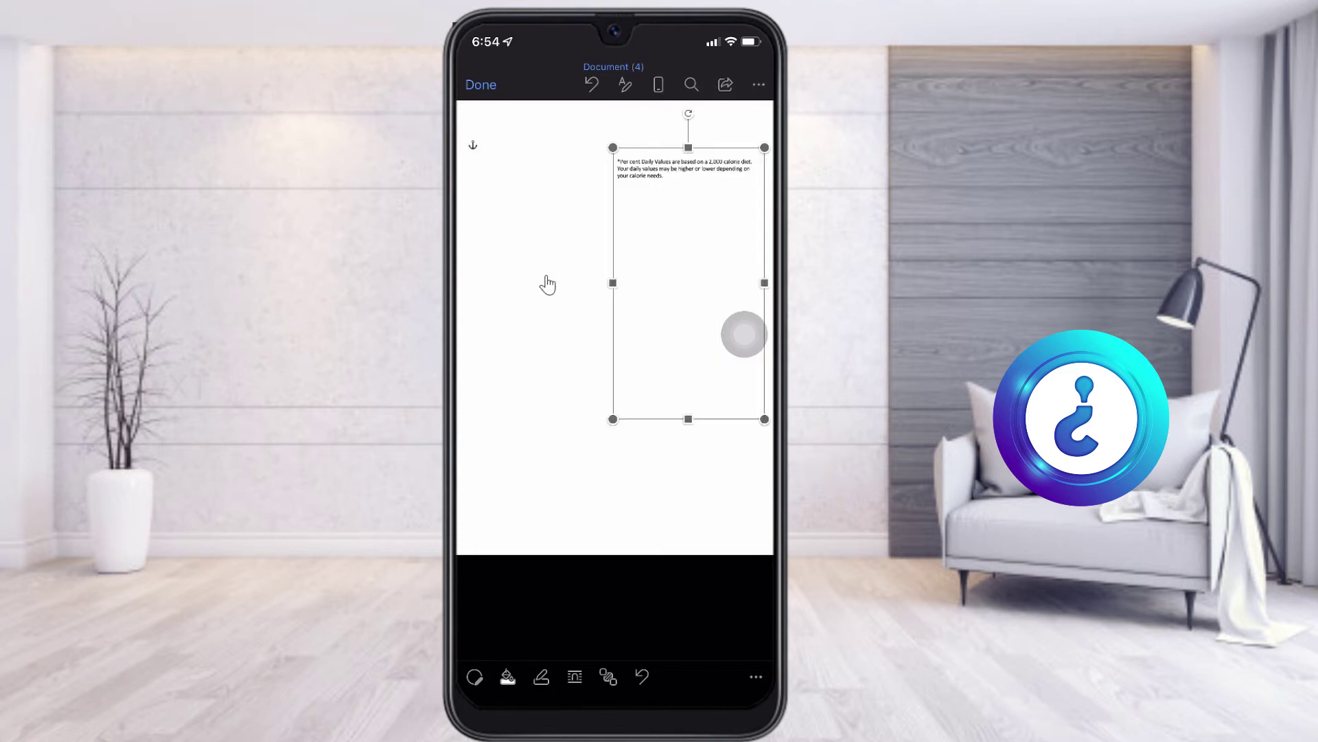
drag(614, 283, 635, 283)
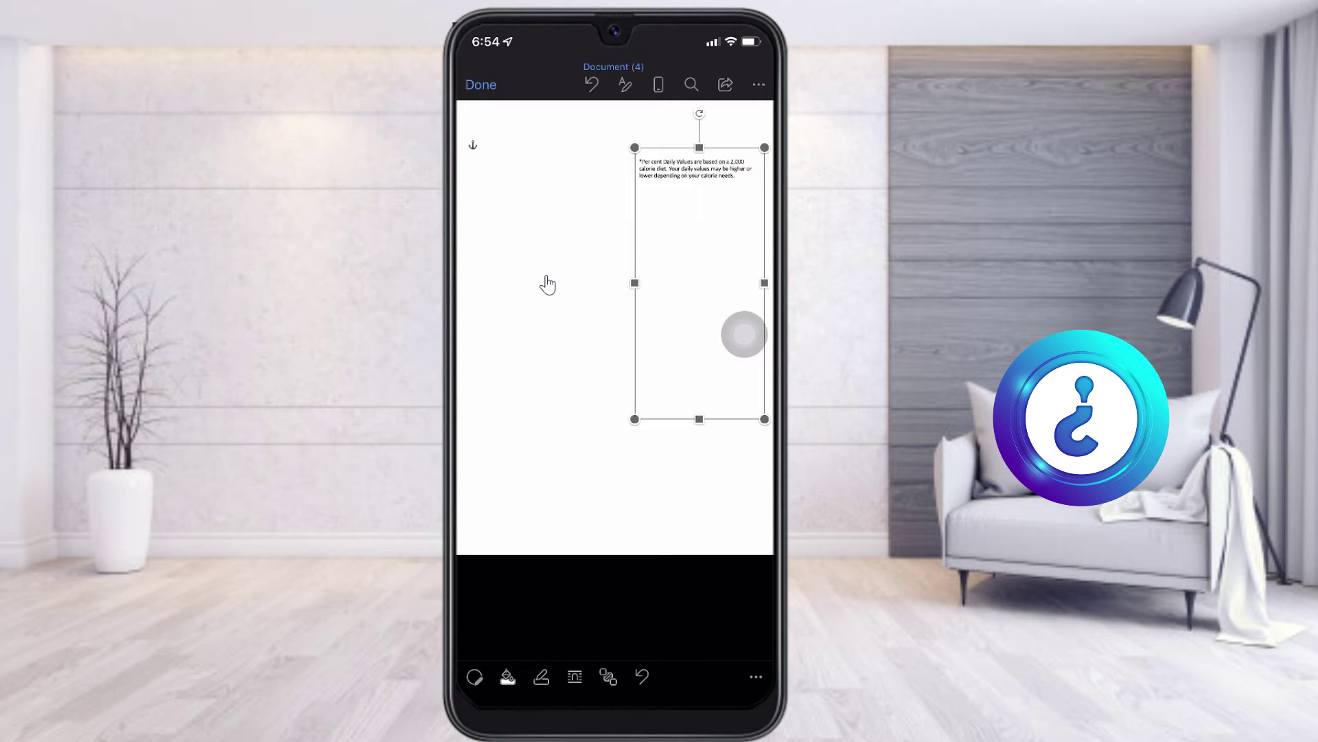
Duplicate the text box and its paragraph, placing the copy as a second column on the left half of the page.
click(674, 190)
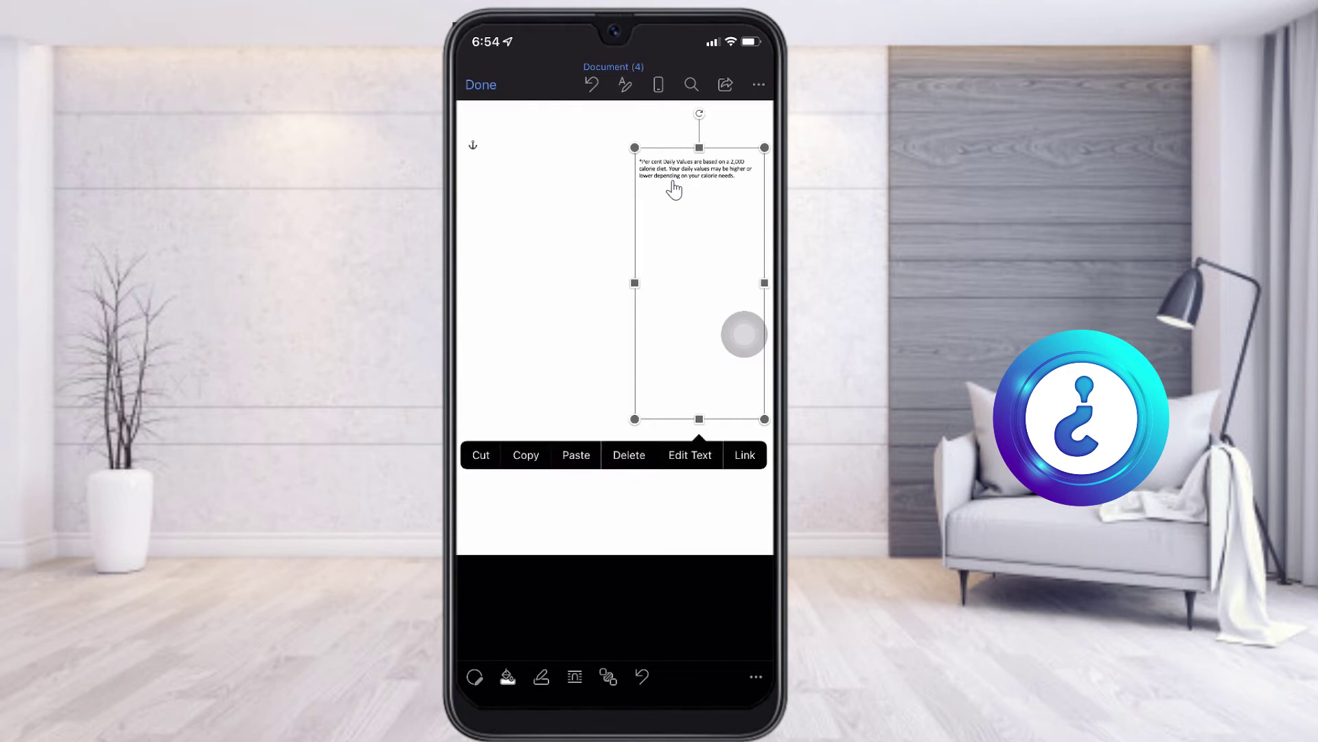
click(674, 190)
click(675, 191)
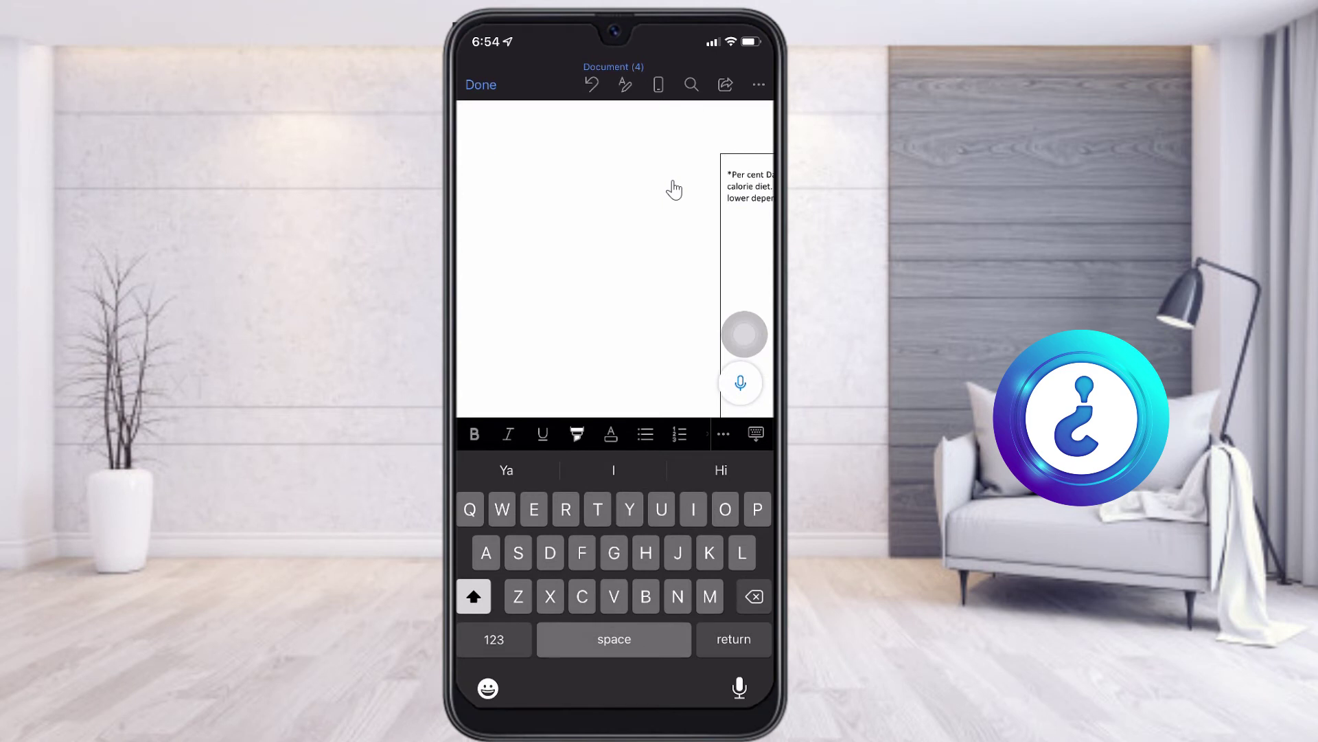
click(674, 190)
key(ctrl+v)
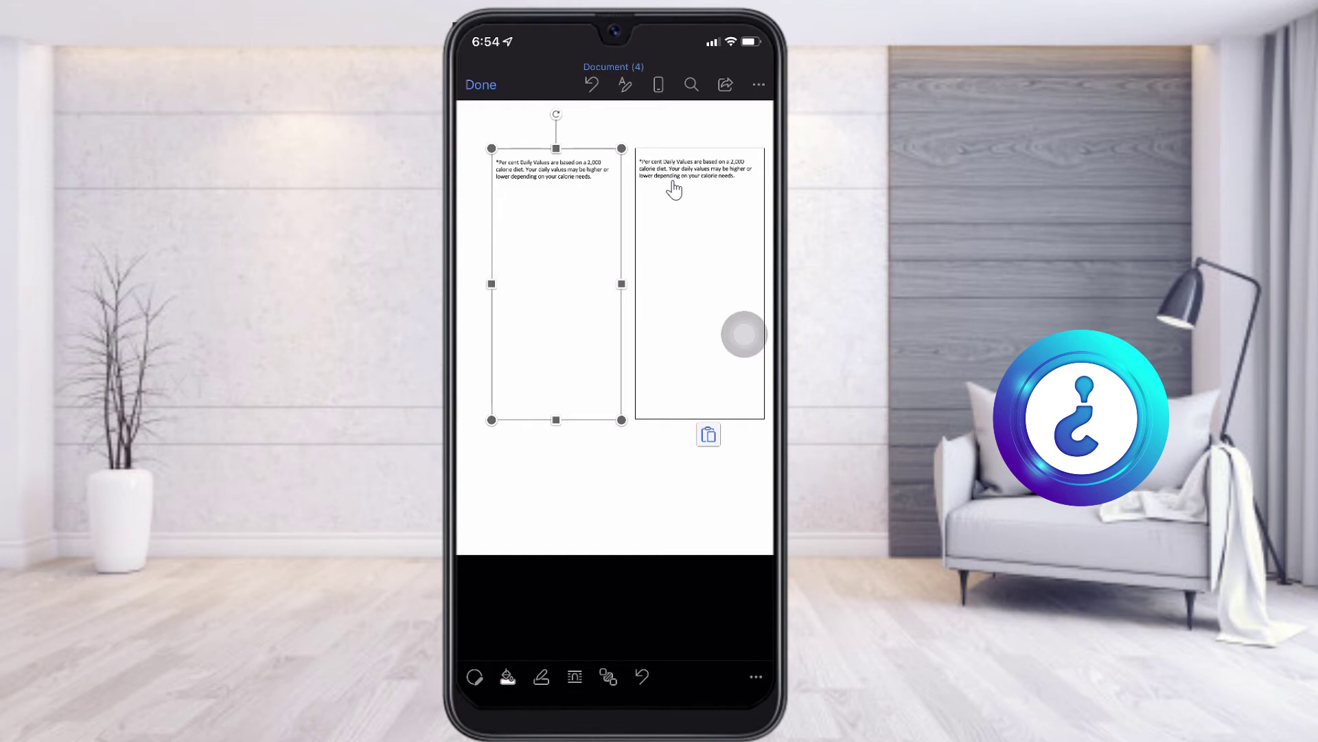
Remove the outline from both text boxes with the No Outline option.
click(675, 190)
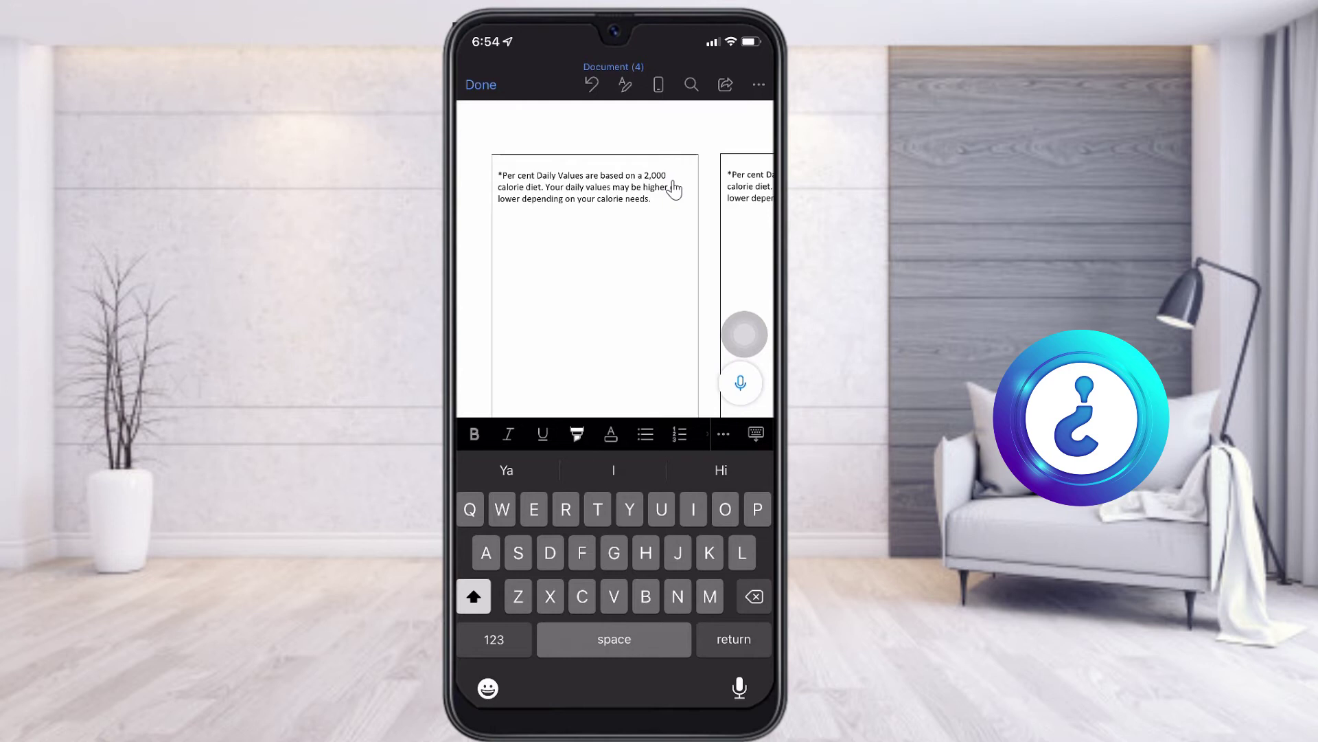
click(674, 190)
click(675, 190)
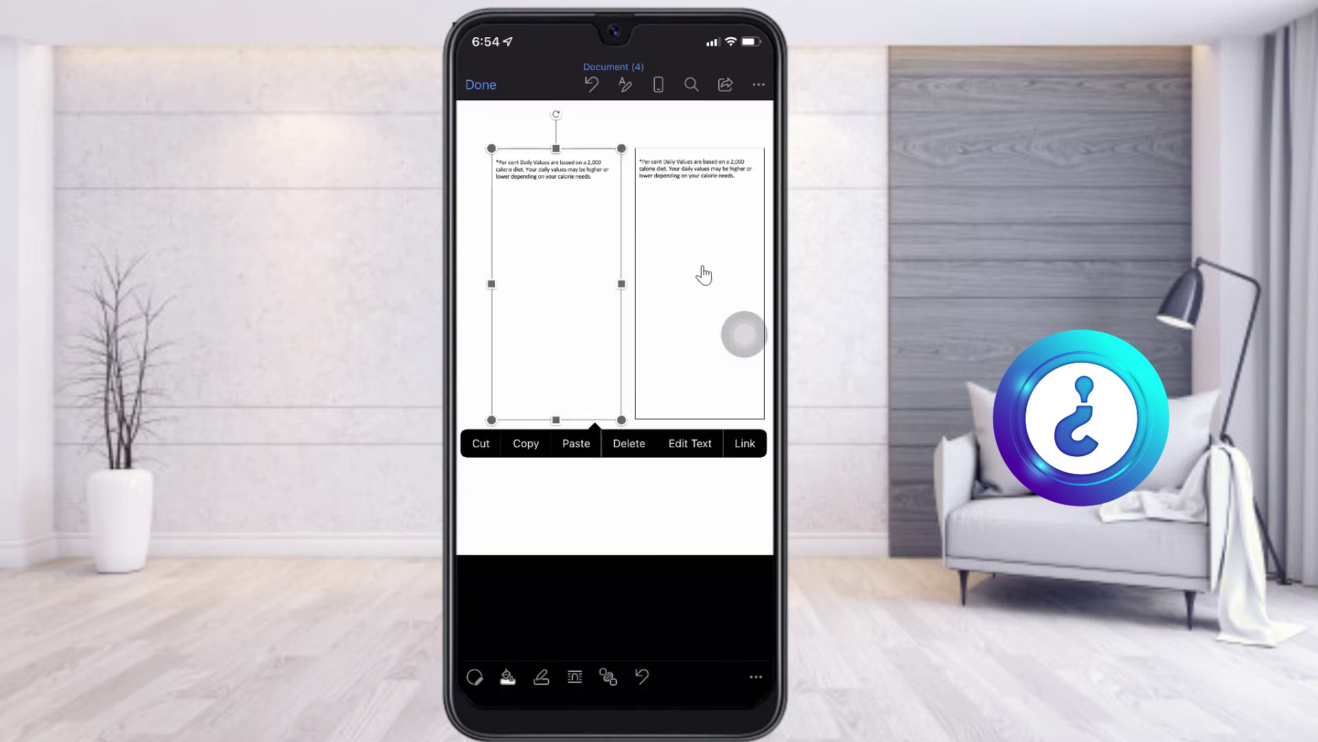
click(540, 679)
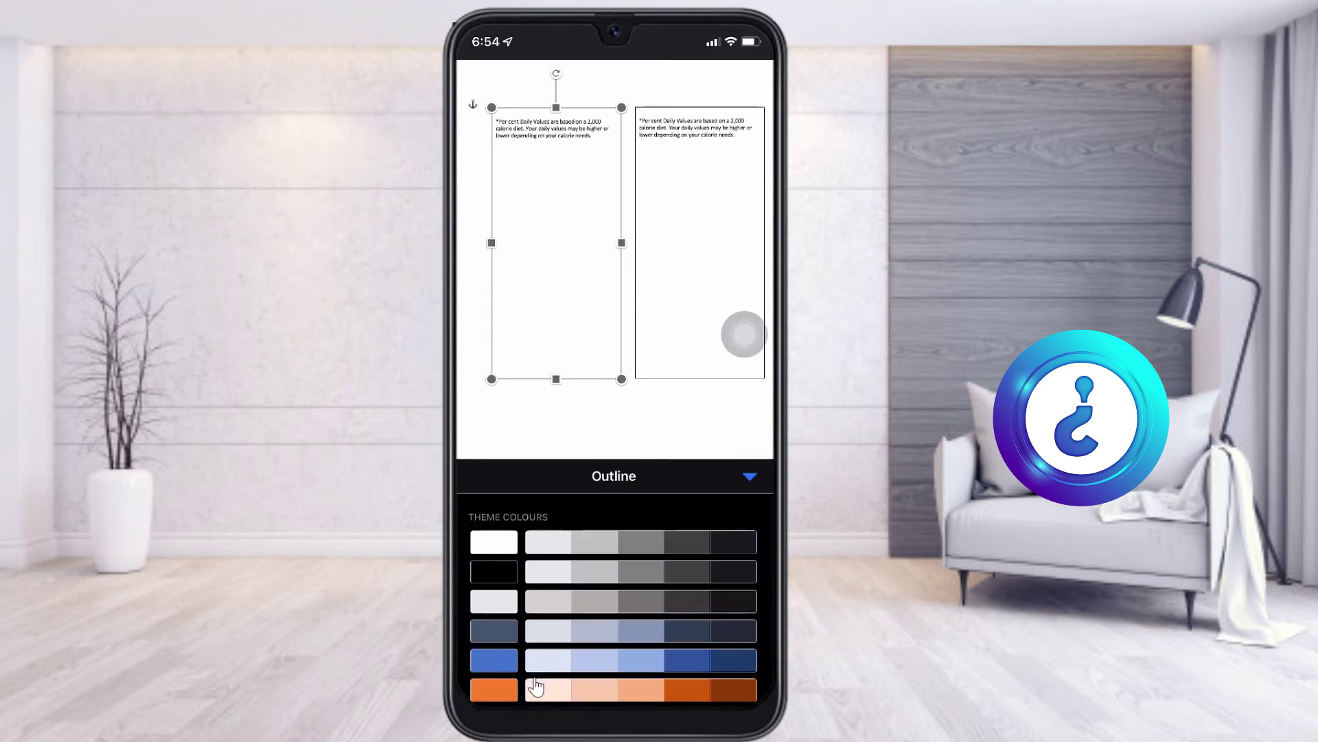
scroll(535, 683, down, 5)
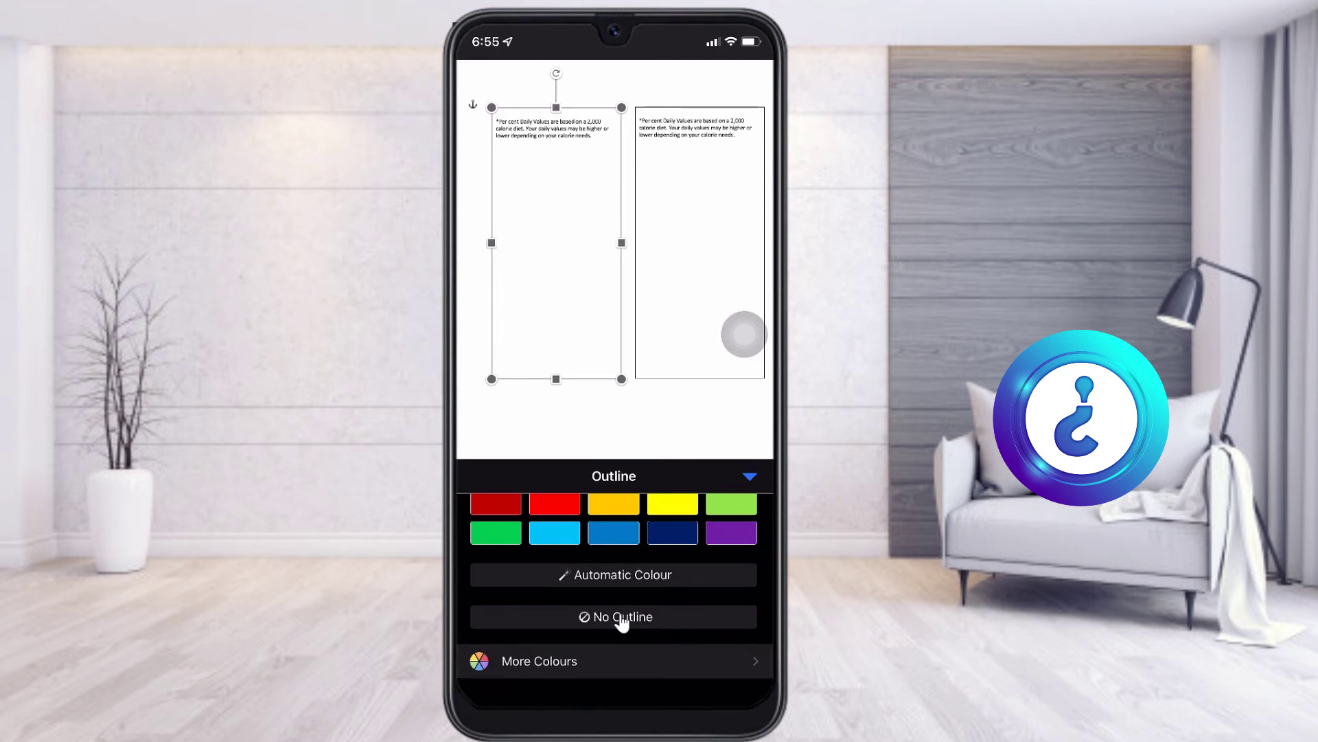
click(622, 616)
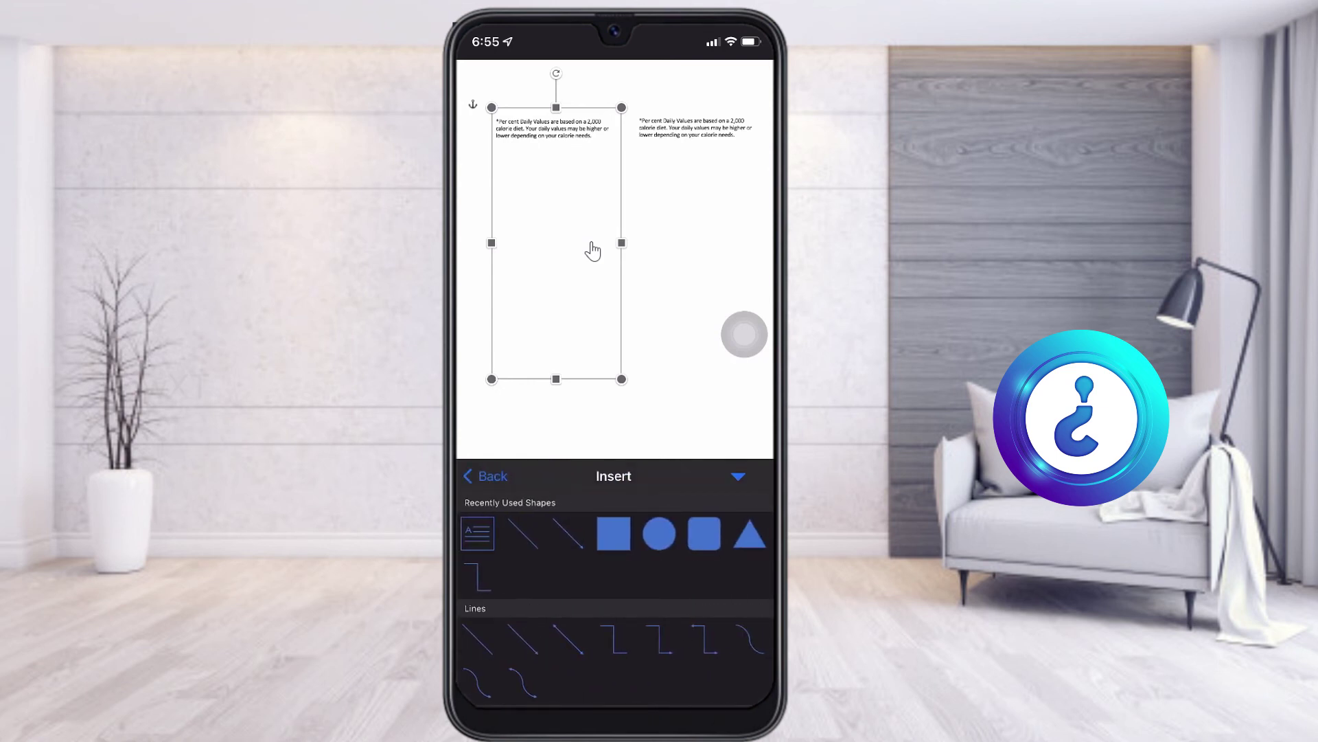
Insert a vertical line near the page's left margin and narrow the left text box from its left side to clear the line.
click(522, 534)
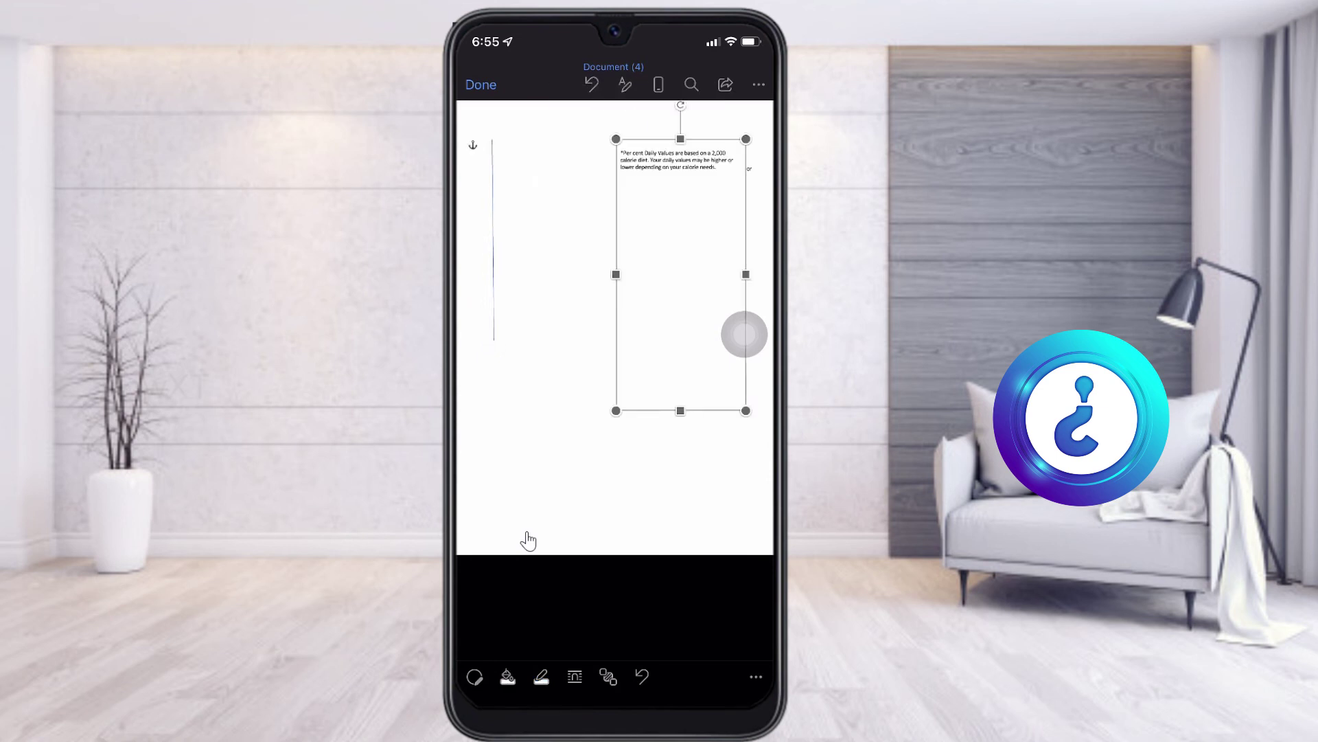
key(ctrl+z)
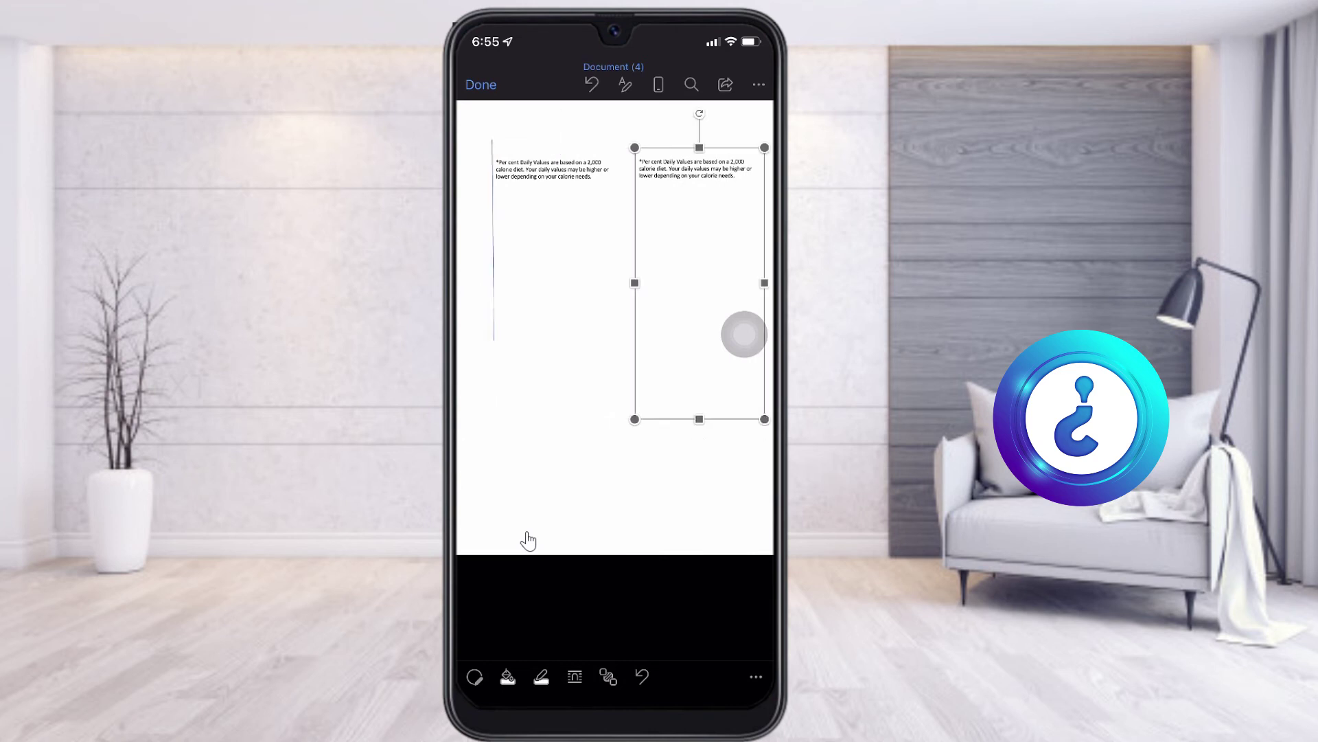
click(528, 540)
click(529, 540)
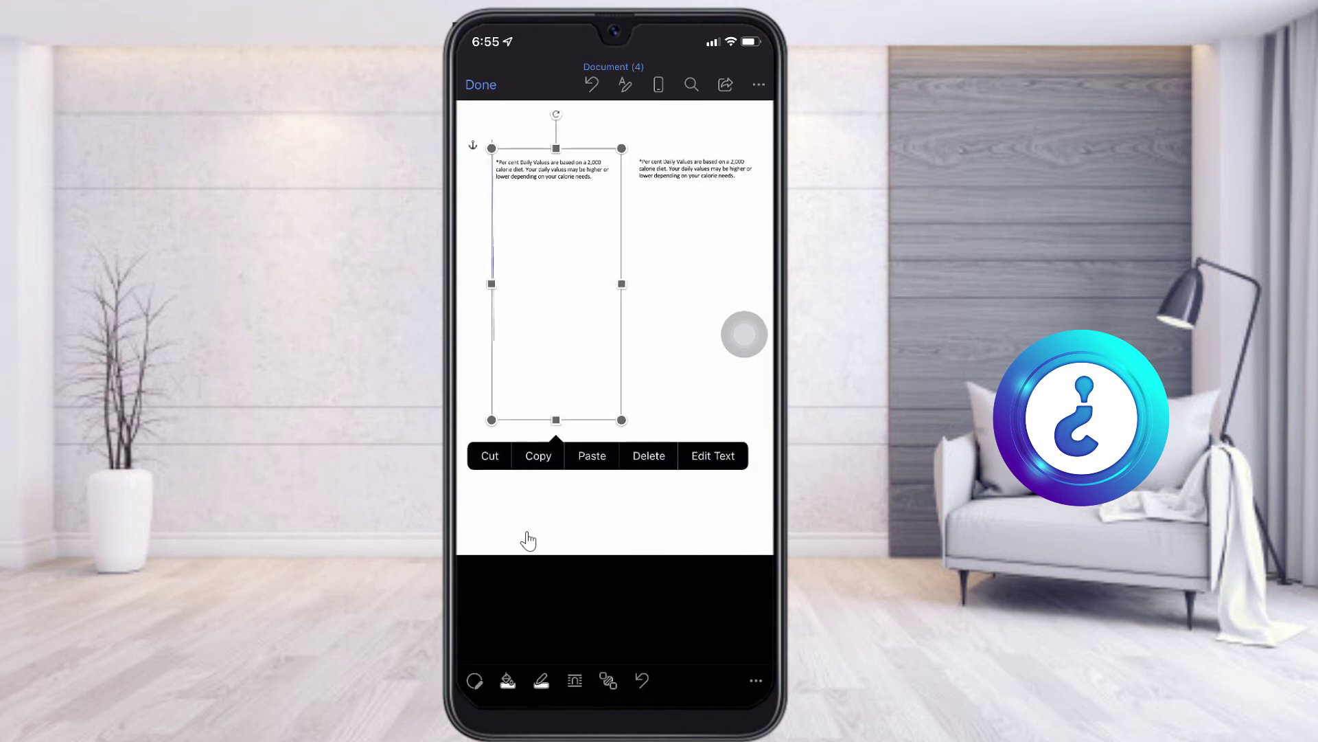
drag(492, 283, 515, 284)
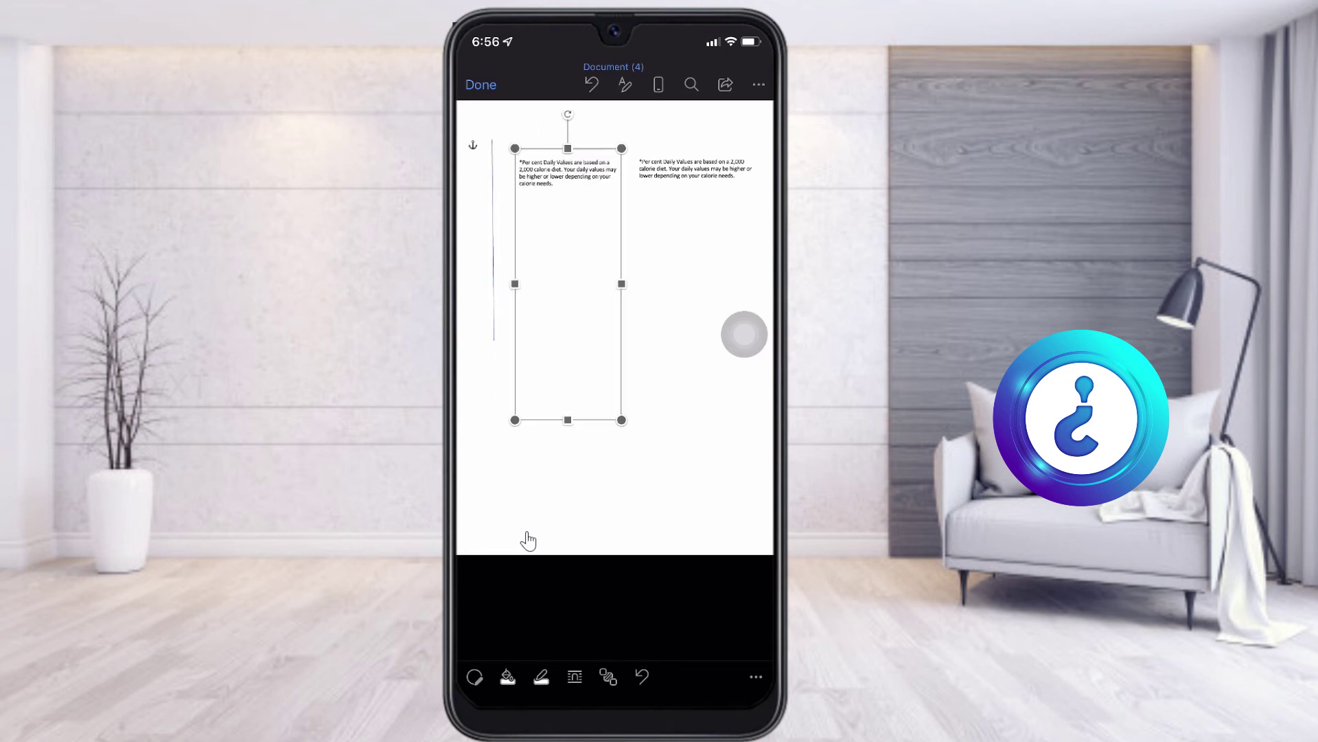
Set the vertical line's text wrapping to Behind Text.
click(493, 241)
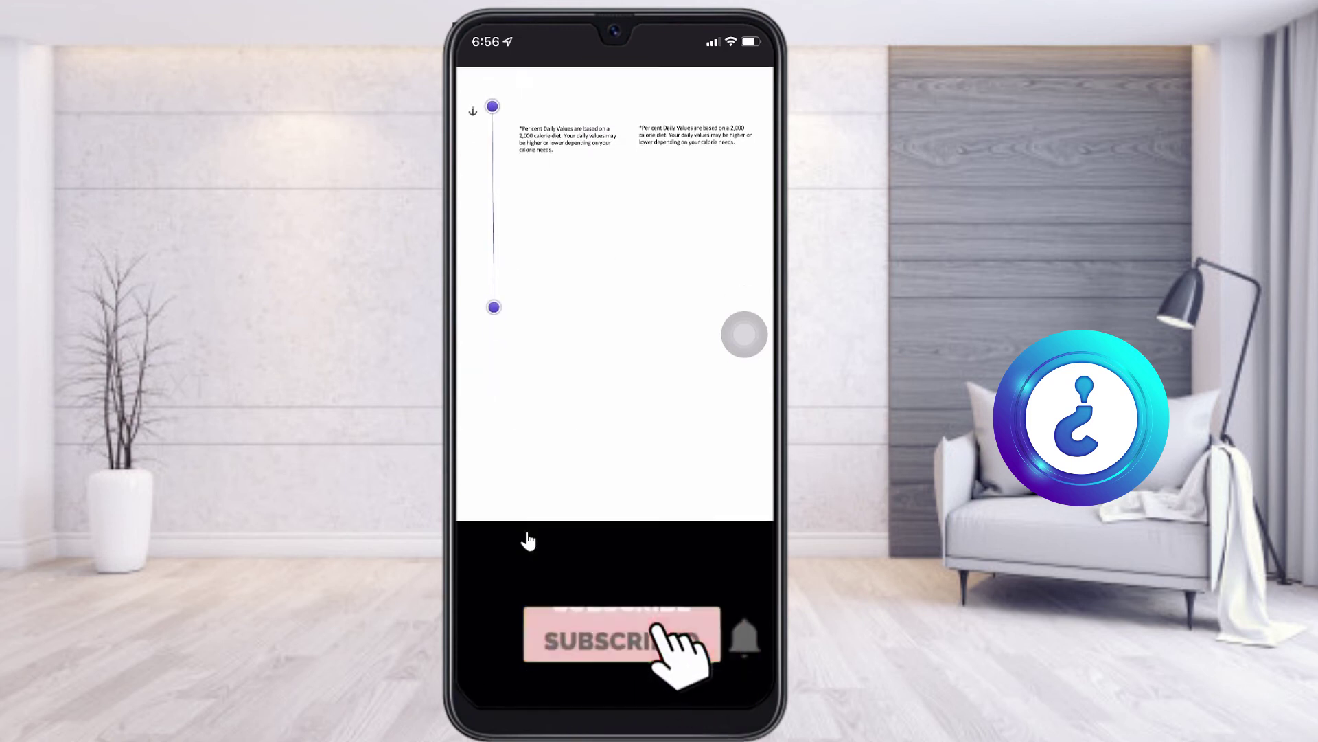
click(529, 541)
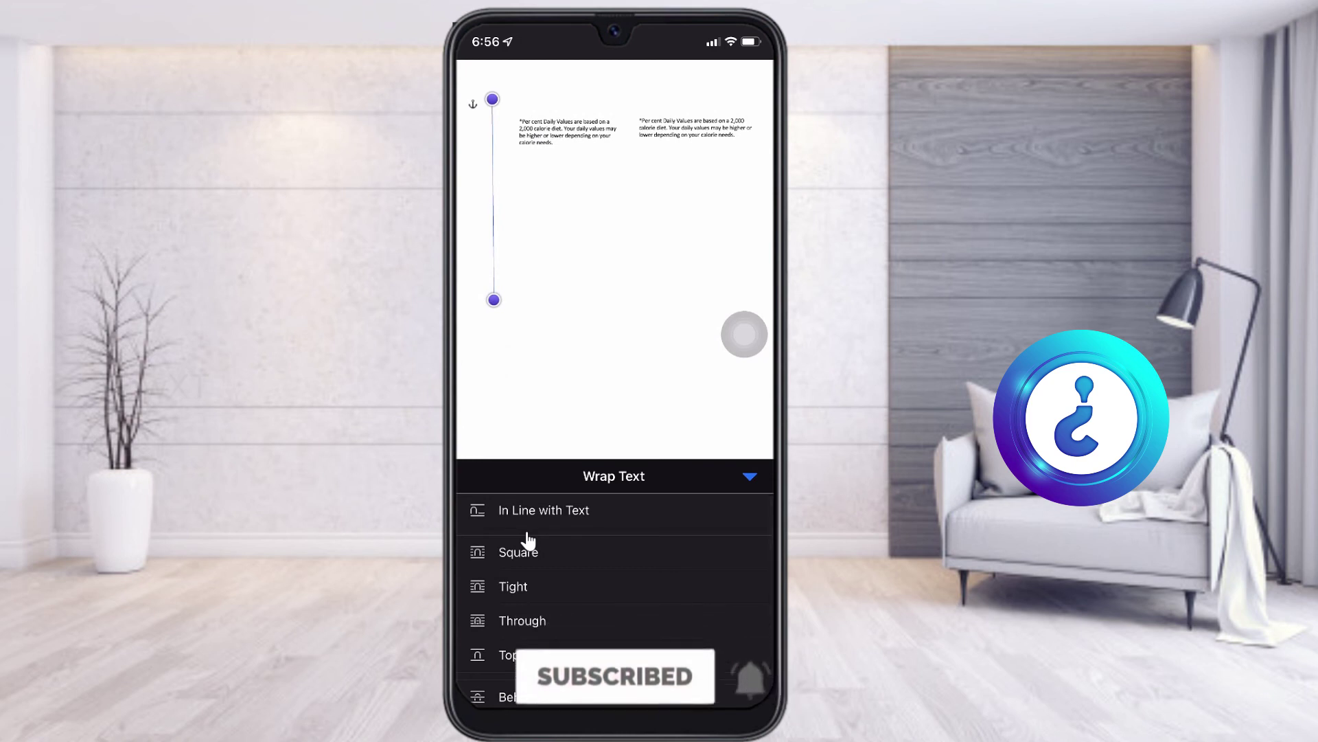
click(528, 540)
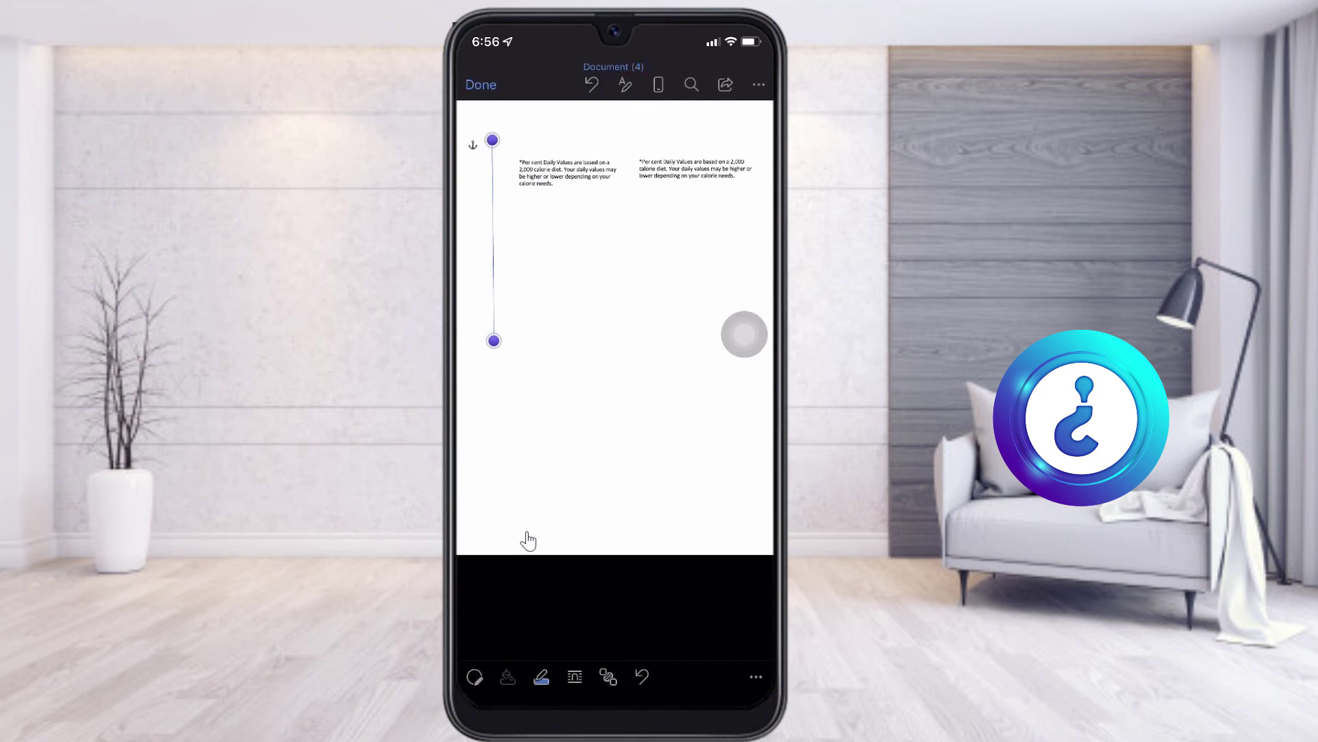
Move both ends of the line over to the right column and change its text wrapping so it shows over the text boxes.
drag(493, 140, 648, 127)
drag(494, 341, 667, 363)
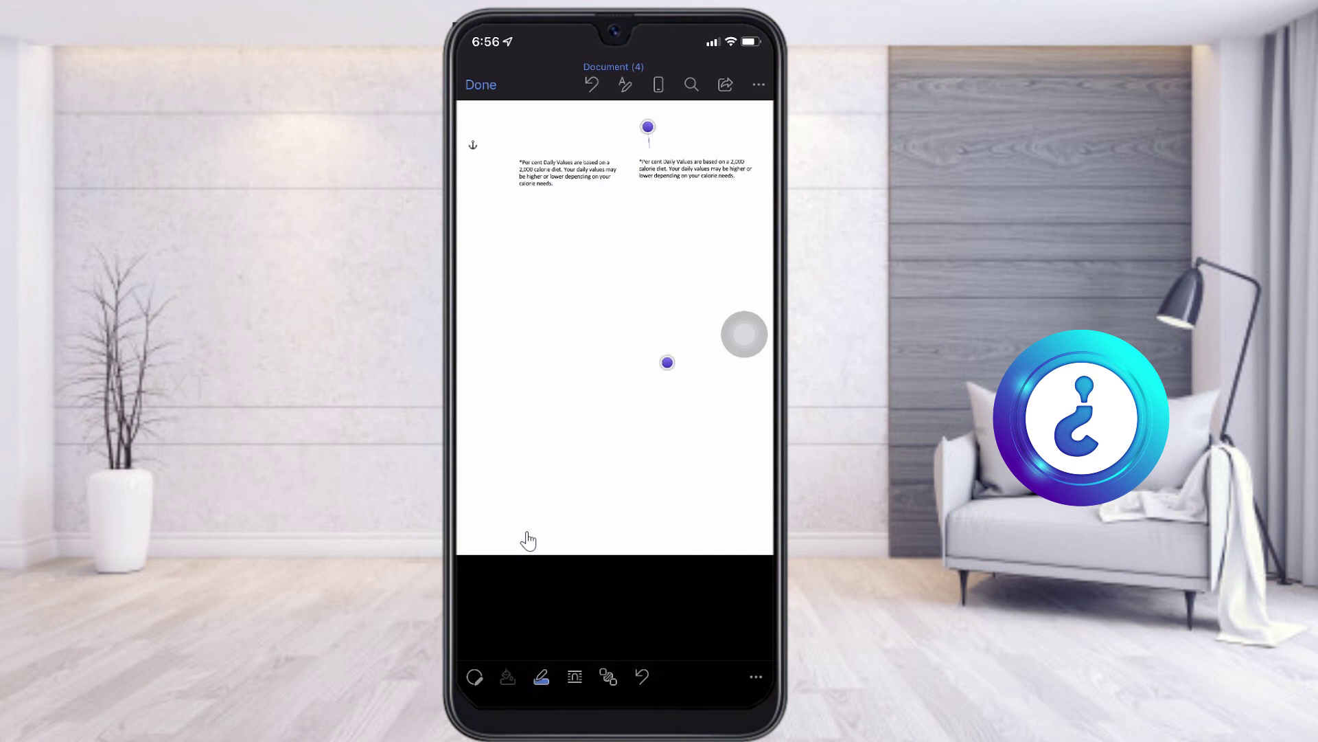
click(575, 677)
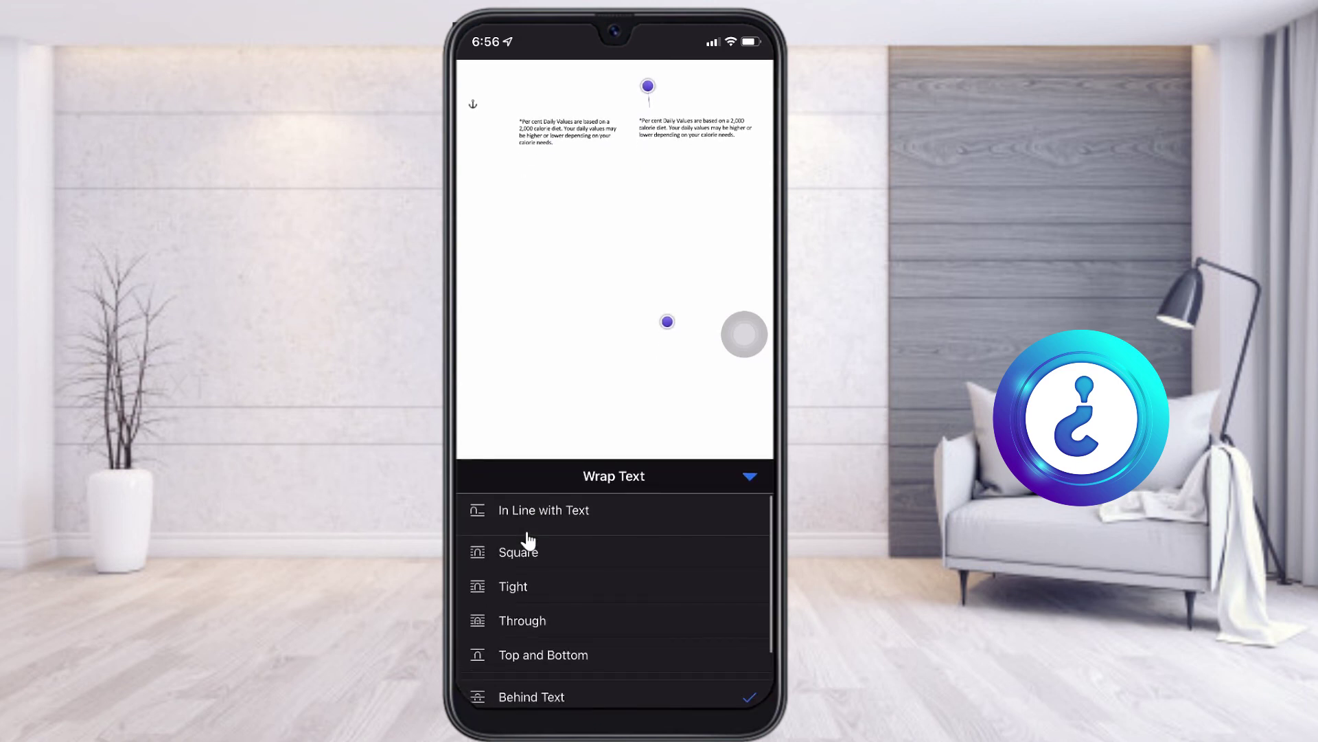
click(527, 539)
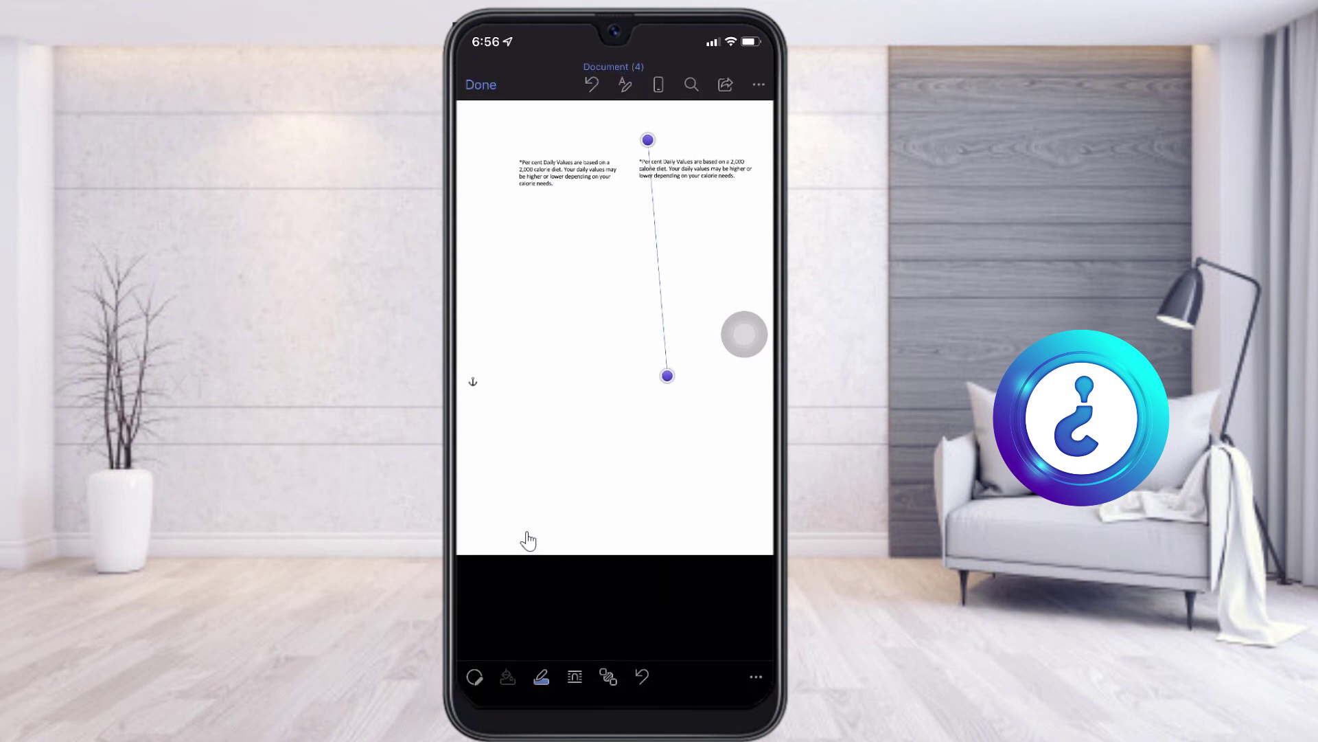
Move the line into the gap between the two columns and straighten it into a vertical divider.
drag(657, 257, 631, 257)
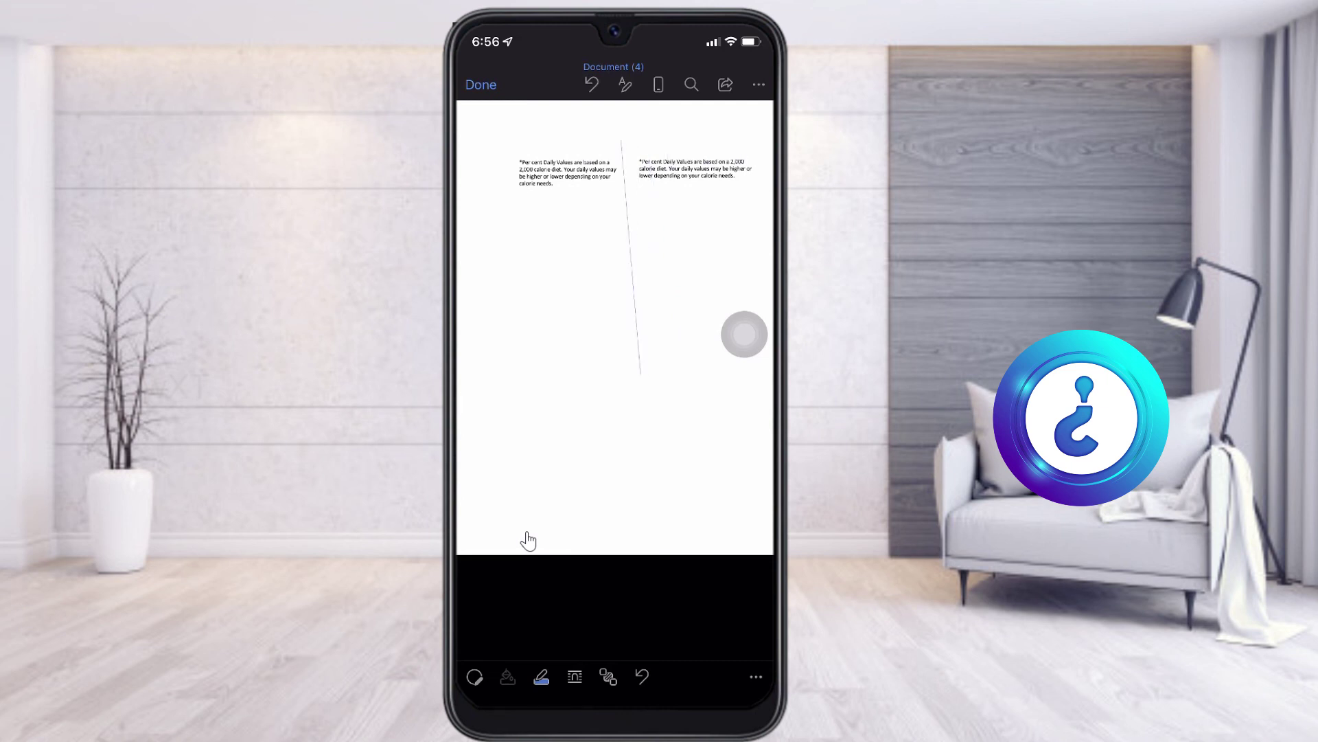
drag(641, 375, 623, 376)
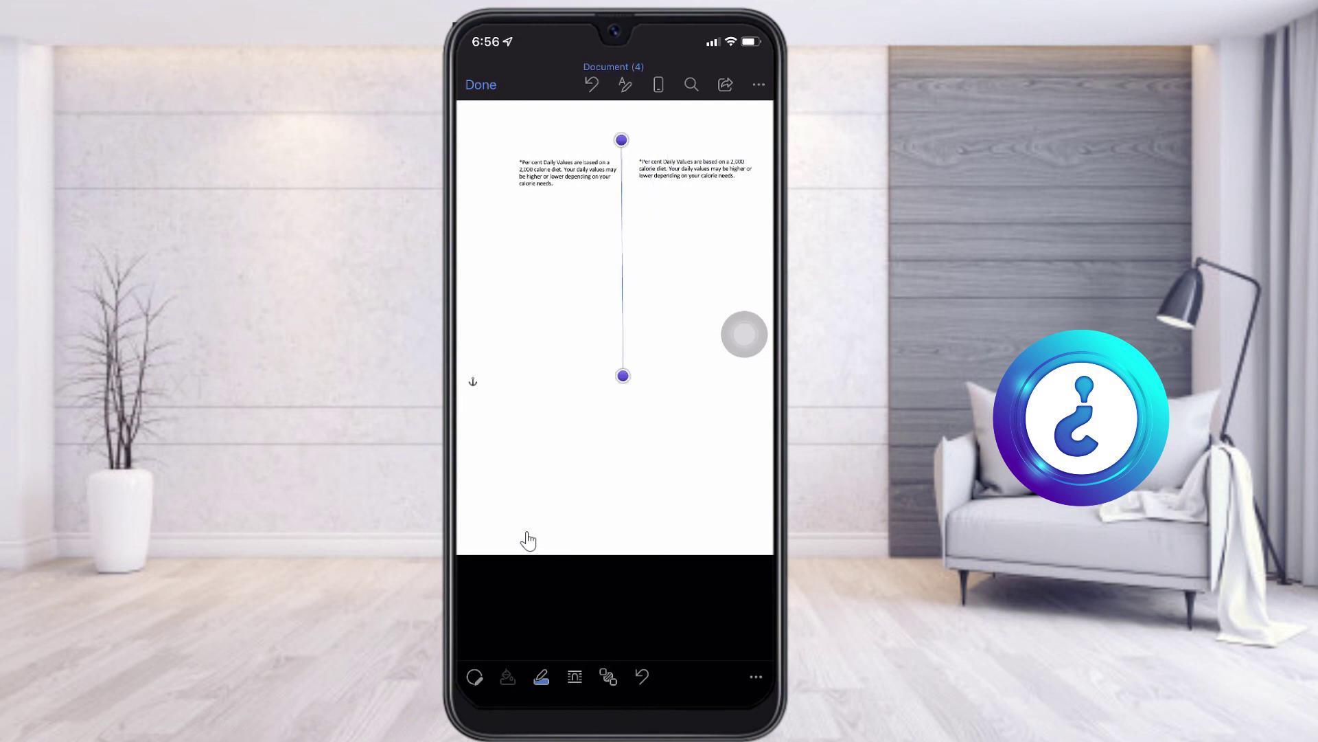
click(527, 540)
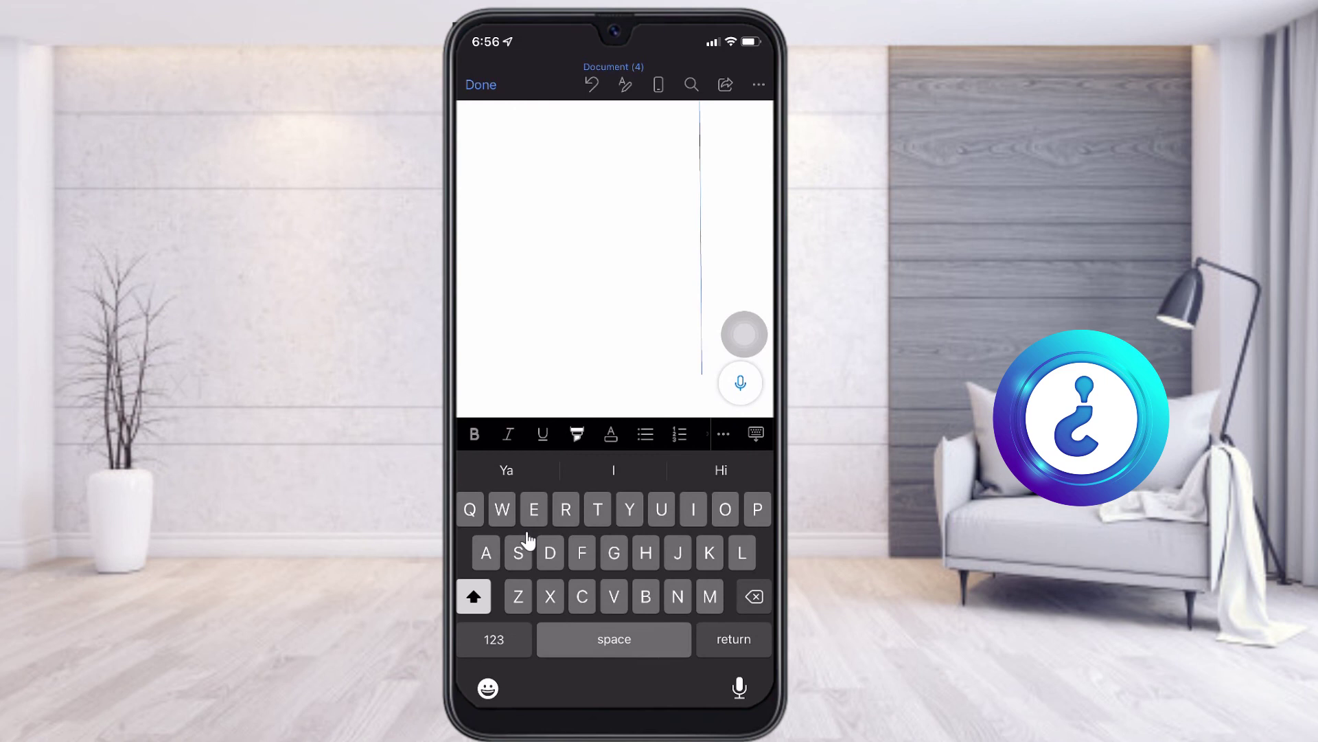
scroll(615, 256, up, 3)
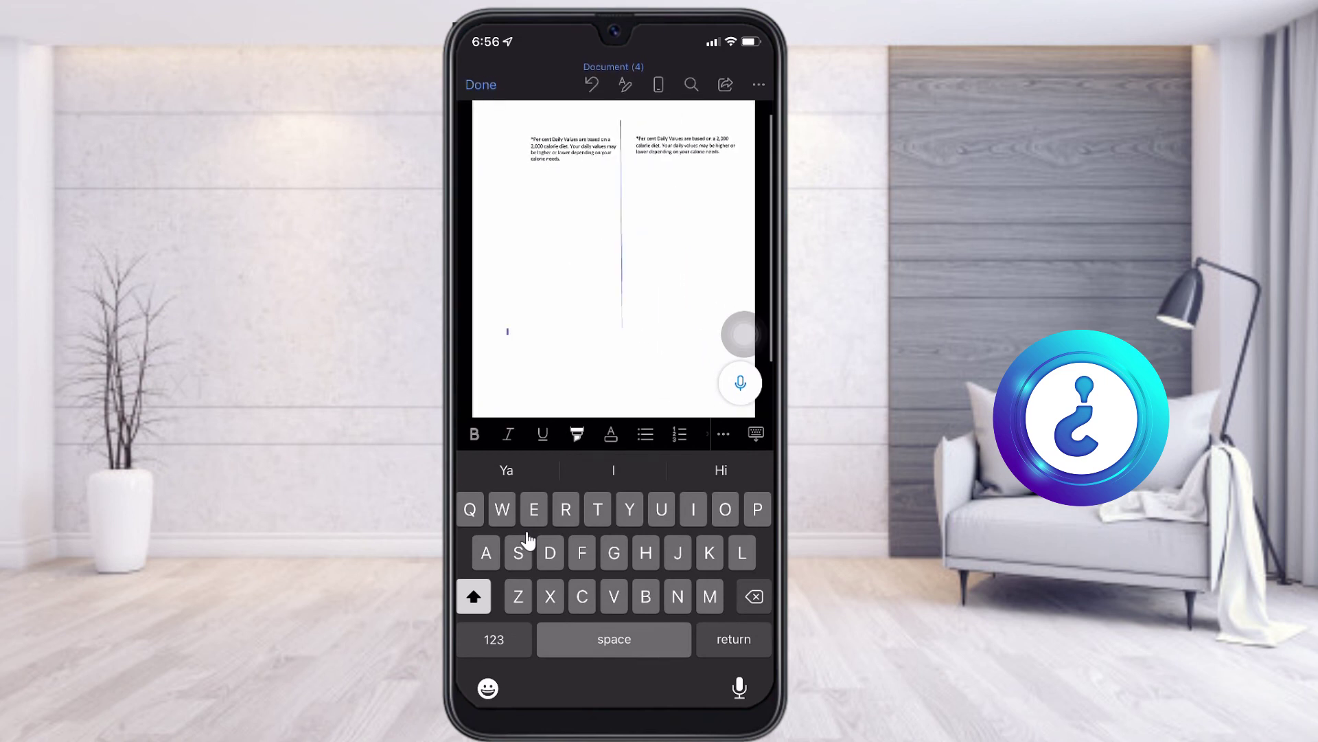